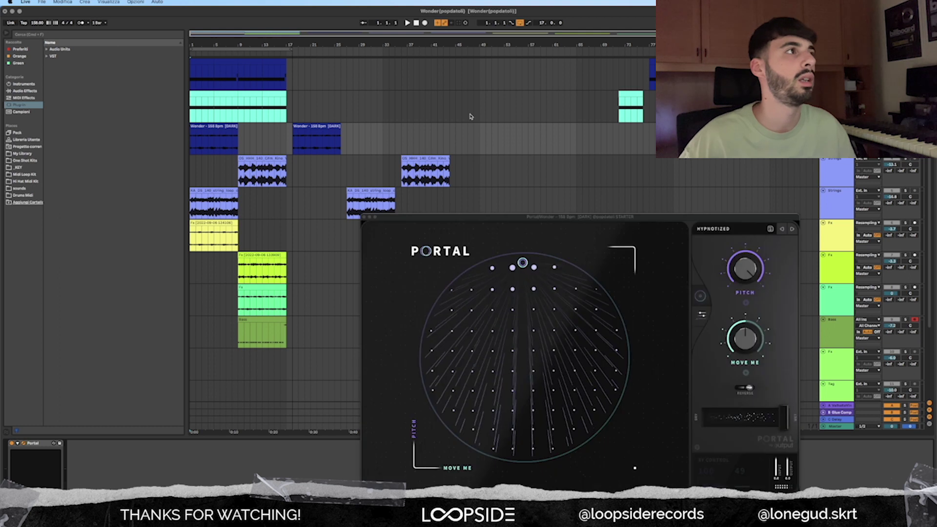
- Load Portal's ADDICTED2REVERSE preset on the Wonder track, audition it from bar 1 and set the Pitch macro to 100
{"action": "left_click_drag", "start_coordinate": [548, 216], "coordinate": [528, 191]}
{"action": "left_click", "coordinate": [693, 204]}
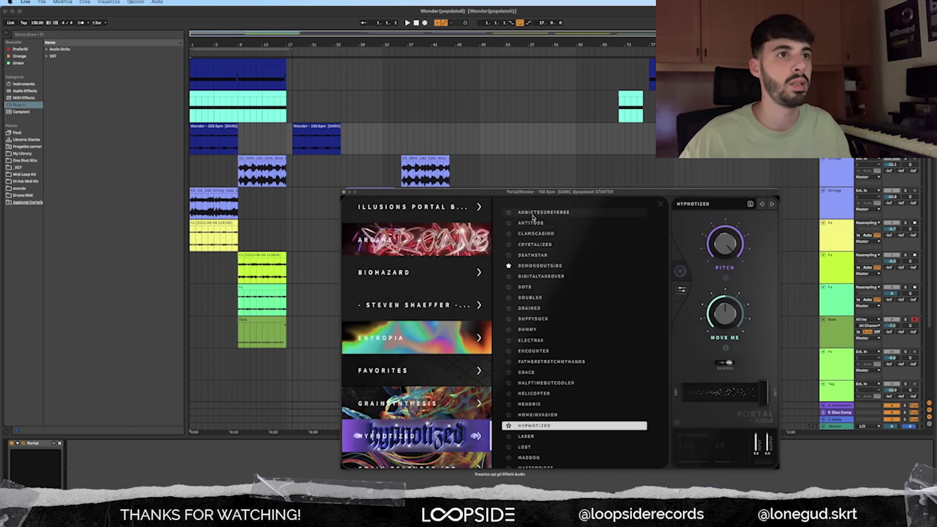
{"action": "left_click", "coordinate": [534, 214]}
{"action": "left_click", "coordinate": [191, 150]}
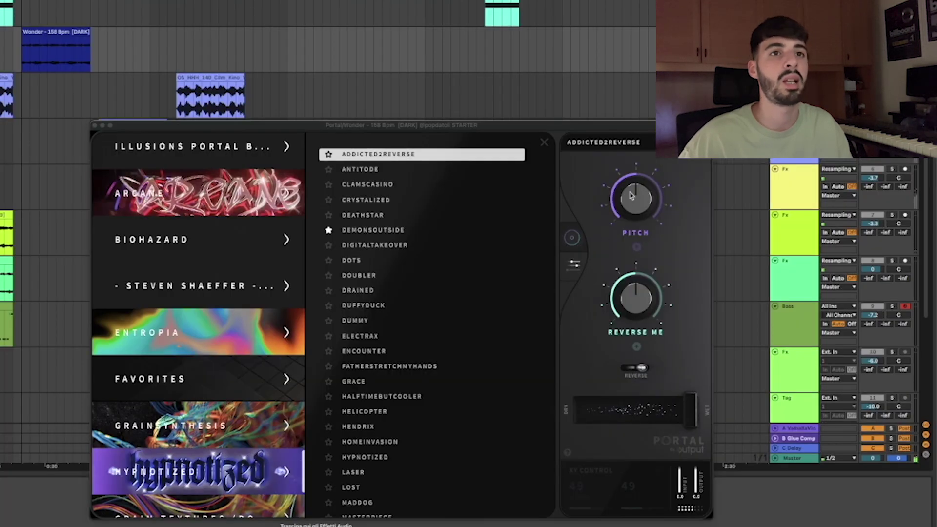
{"action": "left_click_drag", "start_coordinate": [637, 215], "coordinate": [642, 183]}
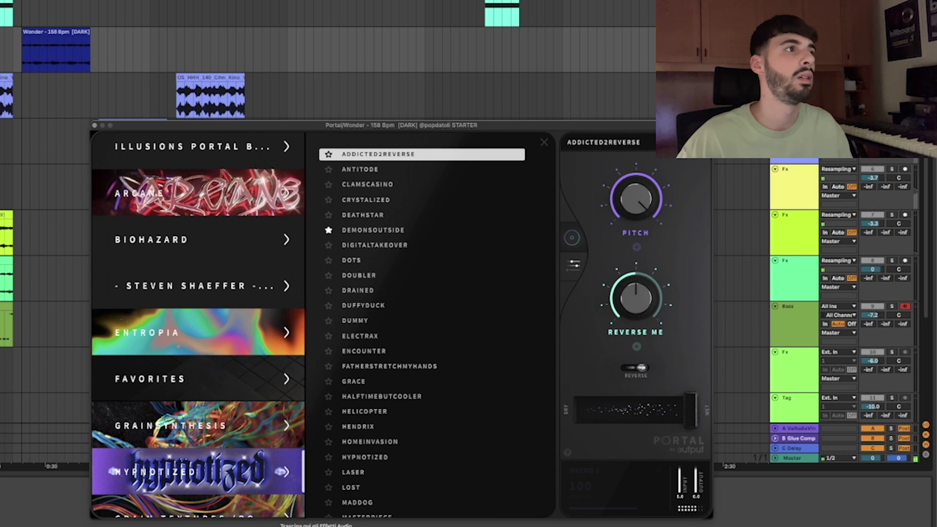
{"action": "left_click", "coordinate": [94, 126]}
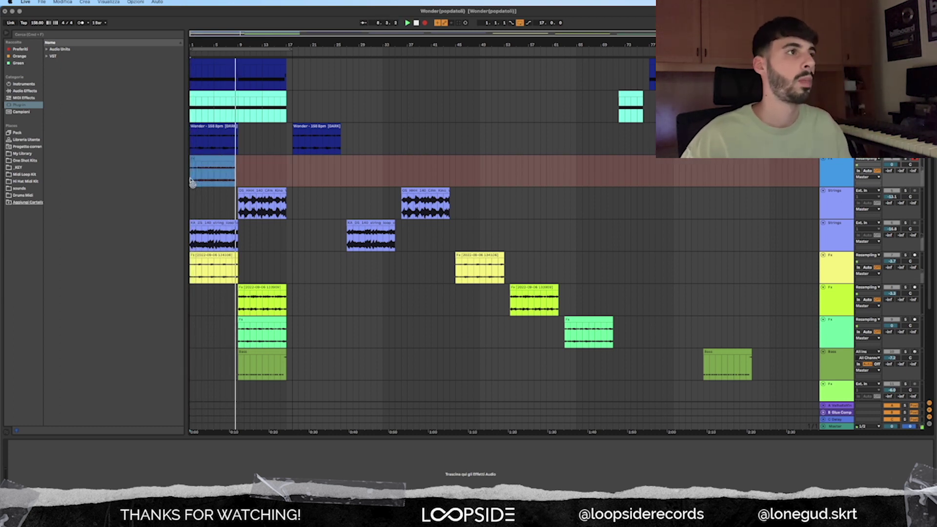
- Finish resampling the Portal-processed Wonder loop onto the blue Fx track and compare it with the existing green Fx clip
{"action": "key", "text": "F9"}
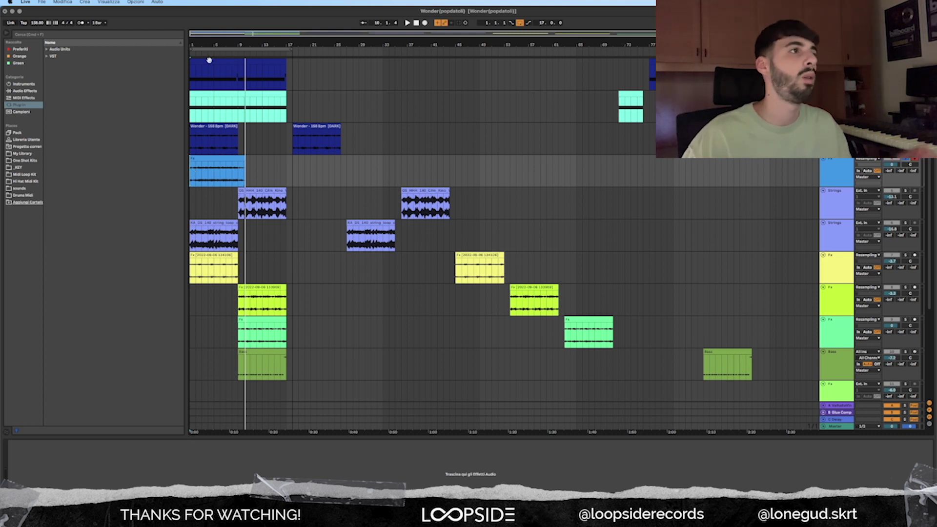
{"action": "left_click_drag", "start_coordinate": [204, 43], "coordinate": [195, 139]}
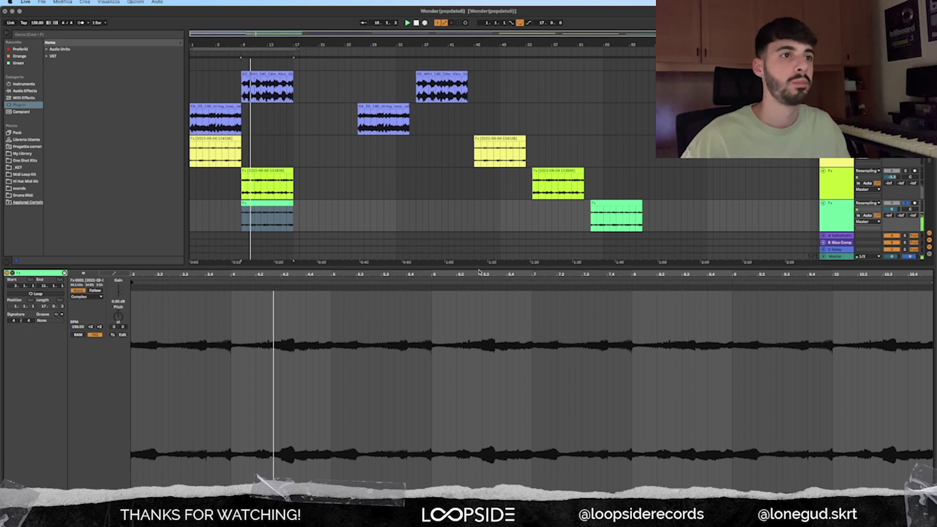
{"action": "left_click_drag", "start_coordinate": [483, 270], "coordinate": [483, 437]}
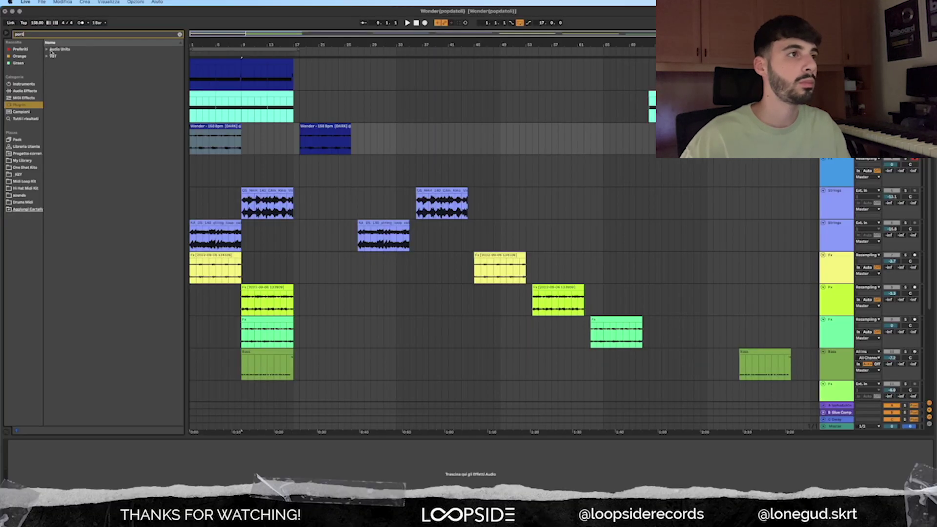
- Find Portal among the Output Audio Units and add it to the Wonder track
{"action": "left_click", "coordinate": [59, 49]}
{"action": "left_click", "coordinate": [60, 63]}
{"action": "left_click", "coordinate": [64, 71]}
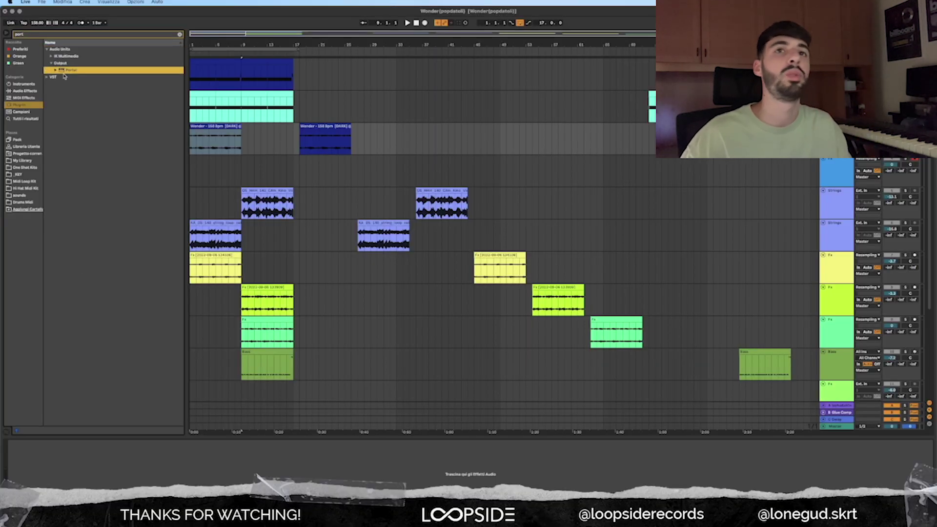
{"action": "left_click_drag", "start_coordinate": [318, 156], "coordinate": [324, 160]}
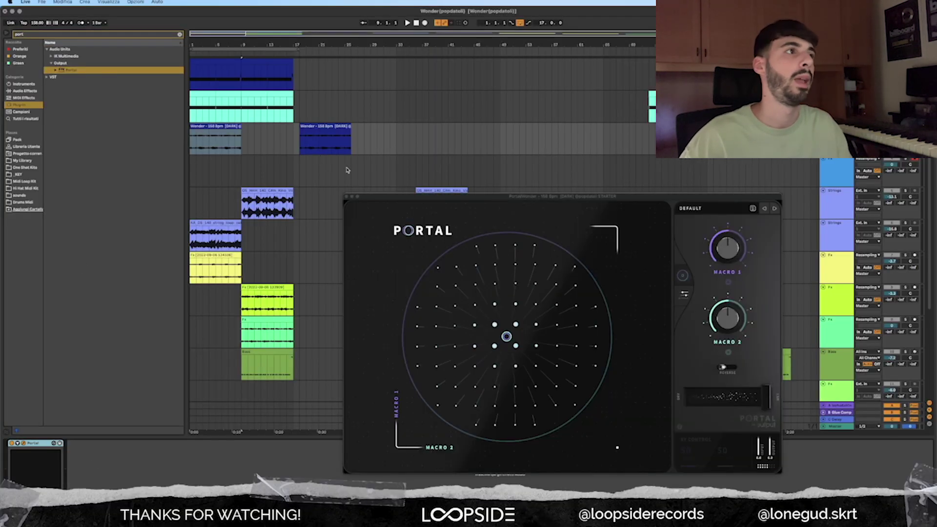
- Load the DUMMY preset from Portal's Hypnotized bank, play the Wonder loop and set the Magic macro to 100
{"action": "left_click", "coordinate": [677, 211]}
{"action": "scroll", "coordinate": [420, 382], "scroll_direction": "down", "scroll_amount": 5}
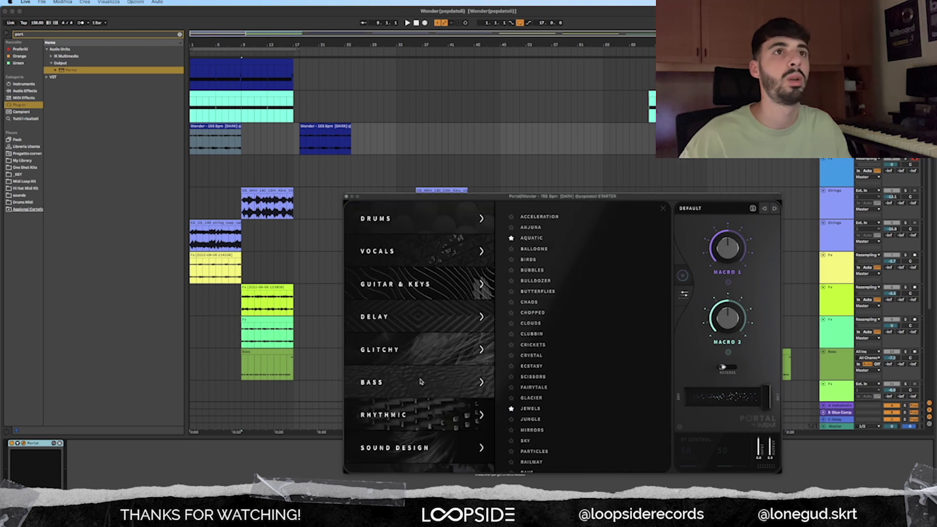
{"action": "scroll", "coordinate": [421, 382], "scroll_direction": "down", "scroll_amount": 10}
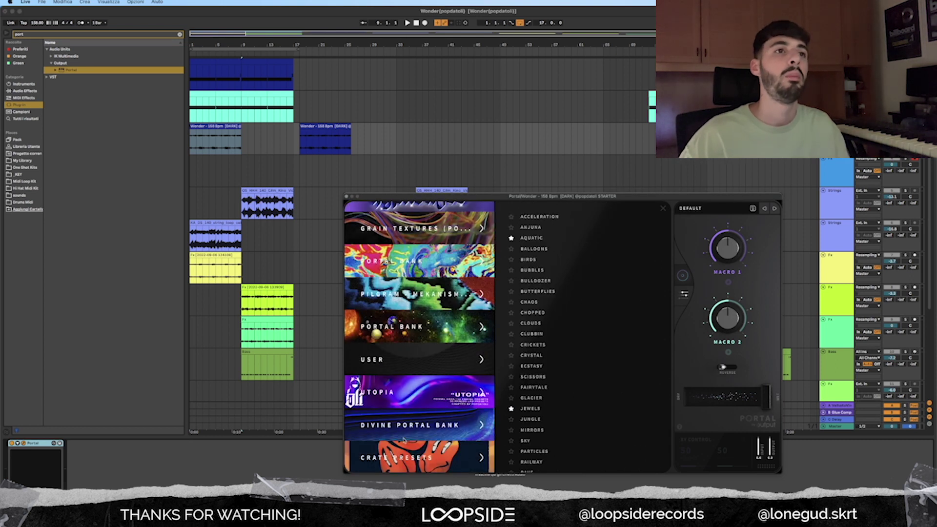
{"action": "scroll", "coordinate": [420, 382], "scroll_direction": "up", "scroll_amount": 3}
{"action": "left_click", "coordinate": [419, 304]}
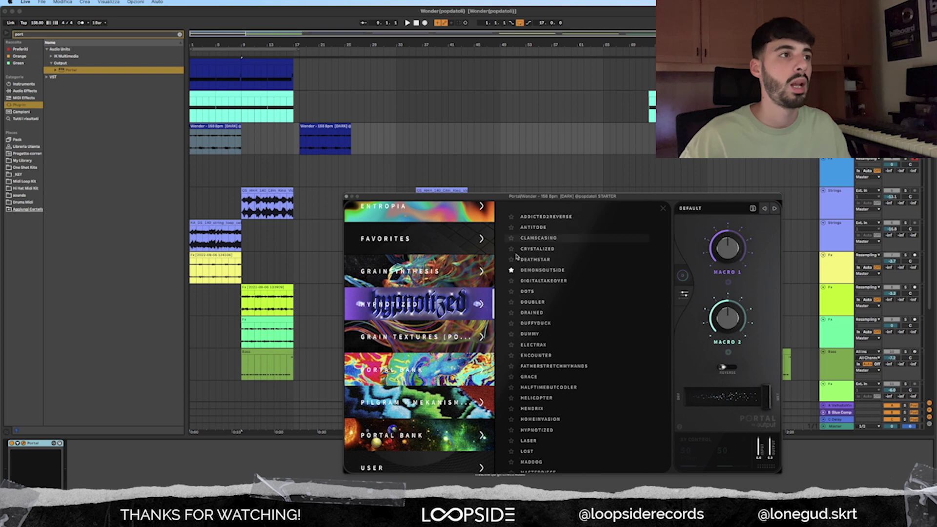
{"action": "left_click", "coordinate": [530, 334]}
{"action": "key", "text": "space"}
{"action": "left_click_drag", "start_coordinate": [729, 260], "coordinate": [728, 247]}
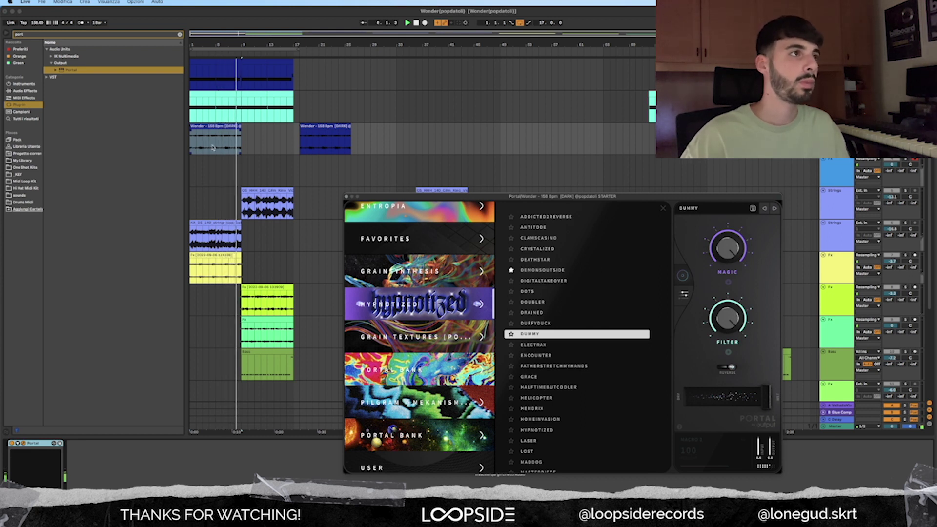
{"action": "left_click", "coordinate": [346, 197]}
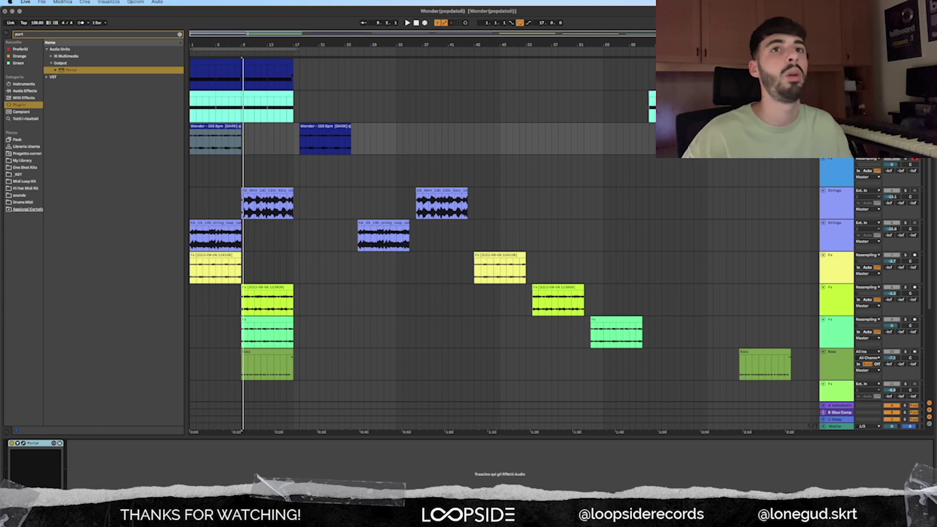
- Resample the DUMMY-processed Wonder loop onto the blue Fx track, starting from bar 1
{"action": "left_click", "coordinate": [830, 175]}
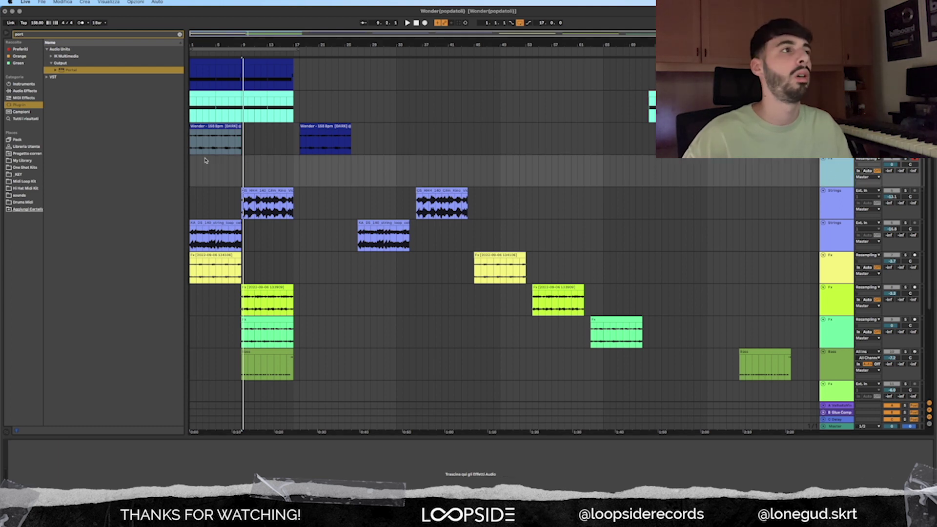
{"action": "left_click", "coordinate": [191, 164]}
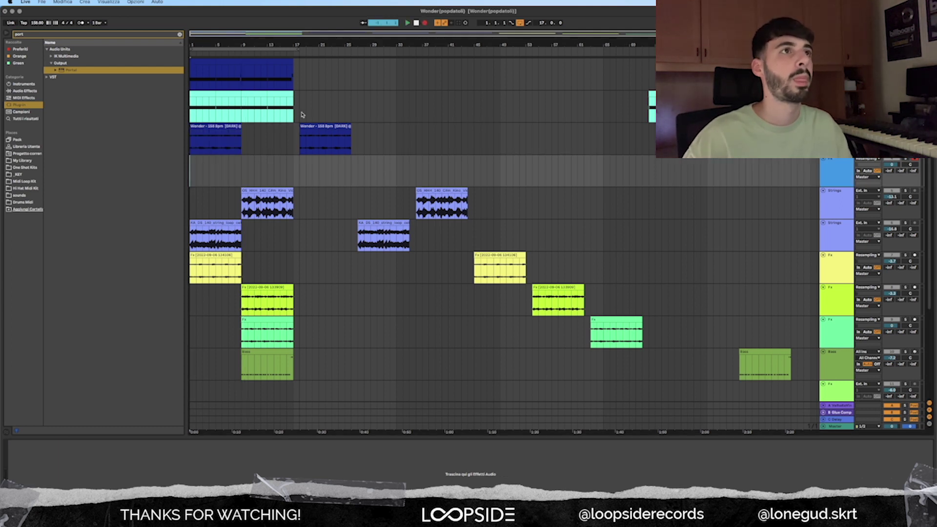
{"action": "key", "text": "F9"}
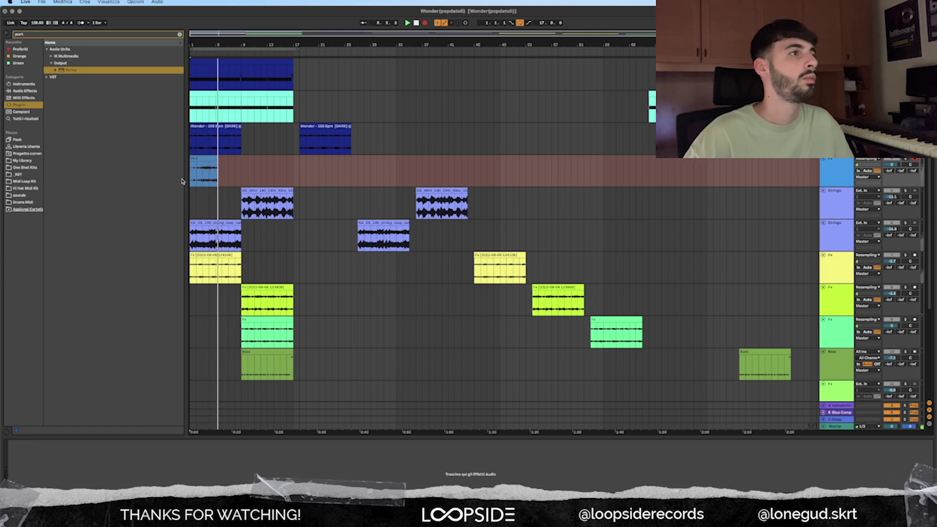
{"action": "key", "text": "F9"}
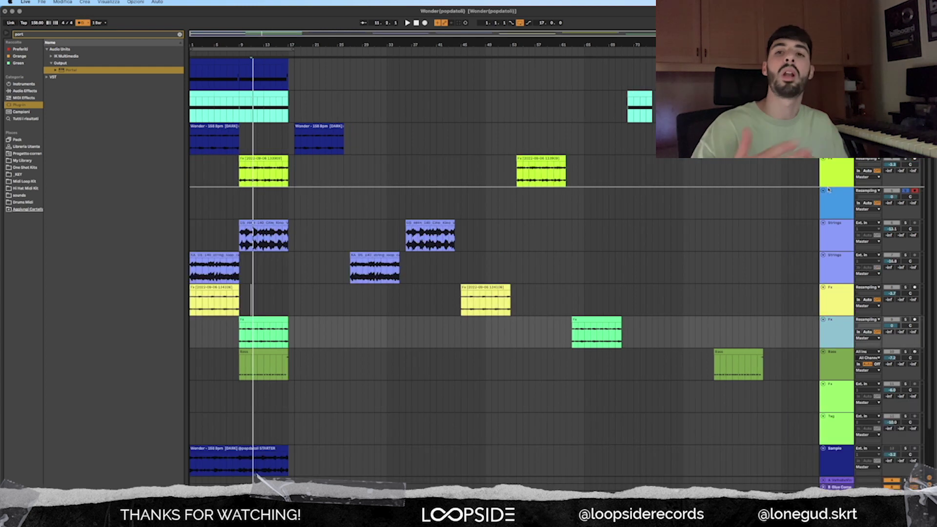
- Place the green Fx track directly below the lime Fx track and play the lime clip from bar 9
{"action": "left_click_drag", "start_coordinate": [836, 328], "coordinate": [885, 168]}
{"action": "double_click", "coordinate": [243, 172]}
{"action": "key", "text": "space"}
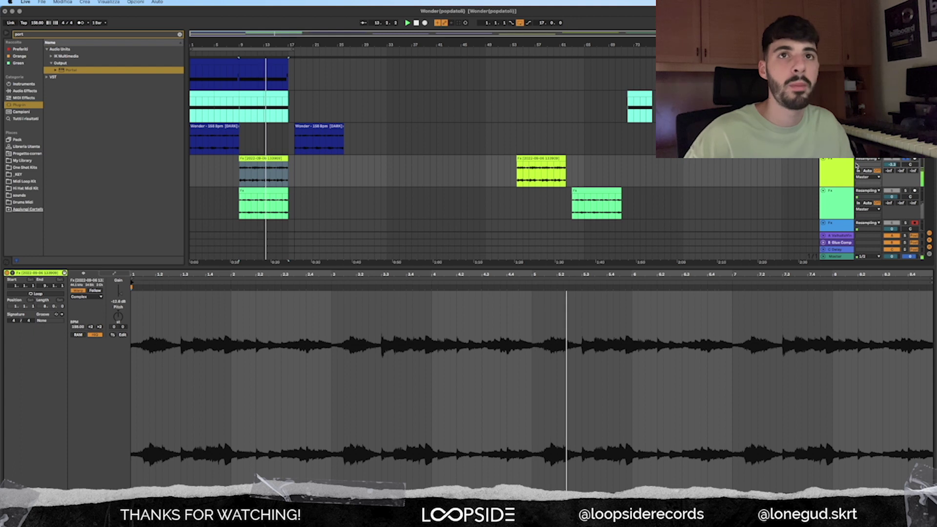
- Examine the effect chain on the lime Fx track, including the RC-20 Retro Color settings based on Vinyl 1
{"action": "left_click", "coordinate": [598, 242]}
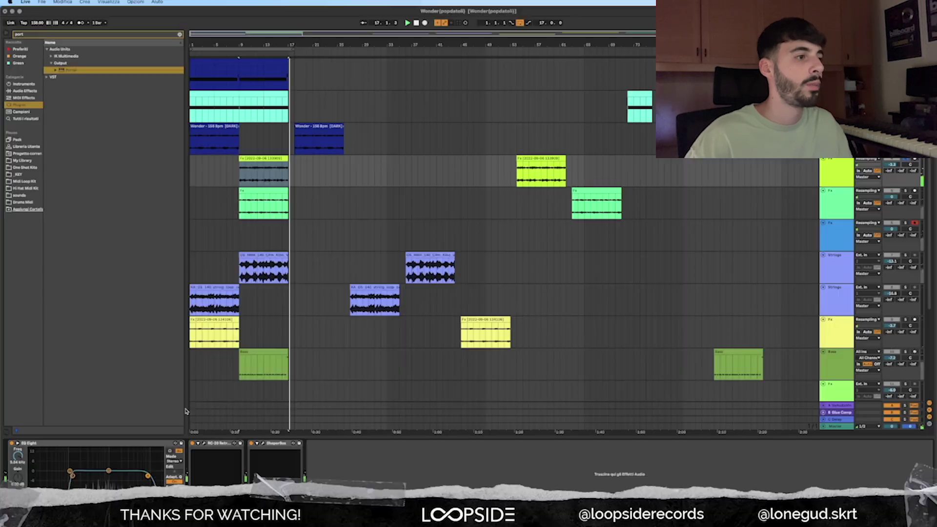
{"action": "left_click", "coordinate": [560, 306]}
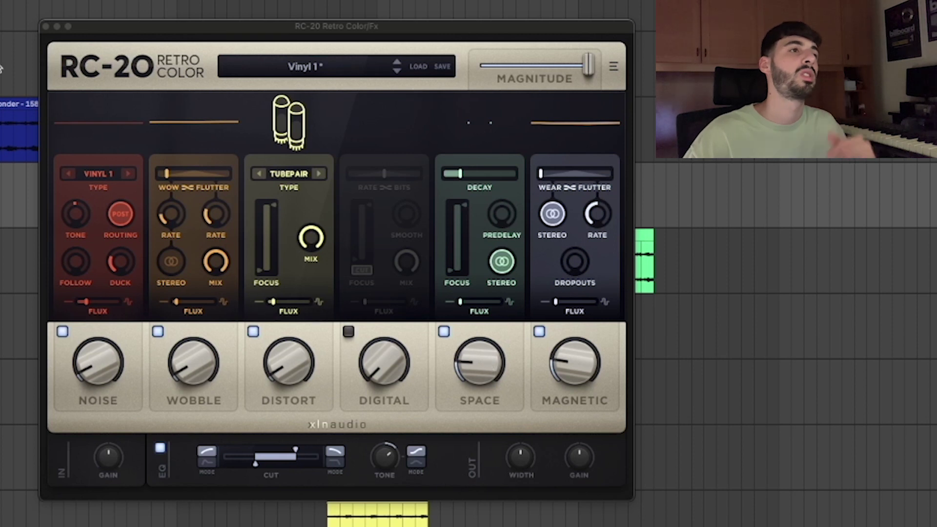
{"action": "left_click", "coordinate": [45, 26]}
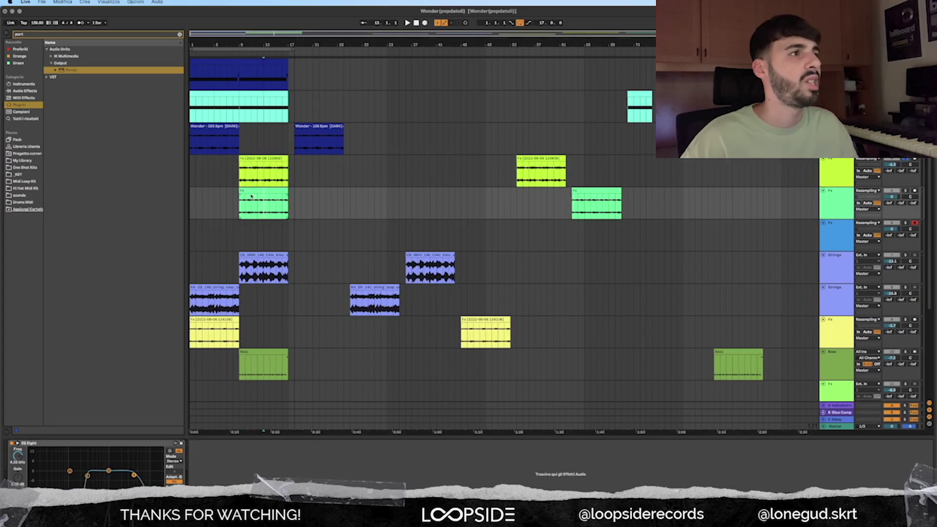
{"action": "left_click", "coordinate": [237, 180]}
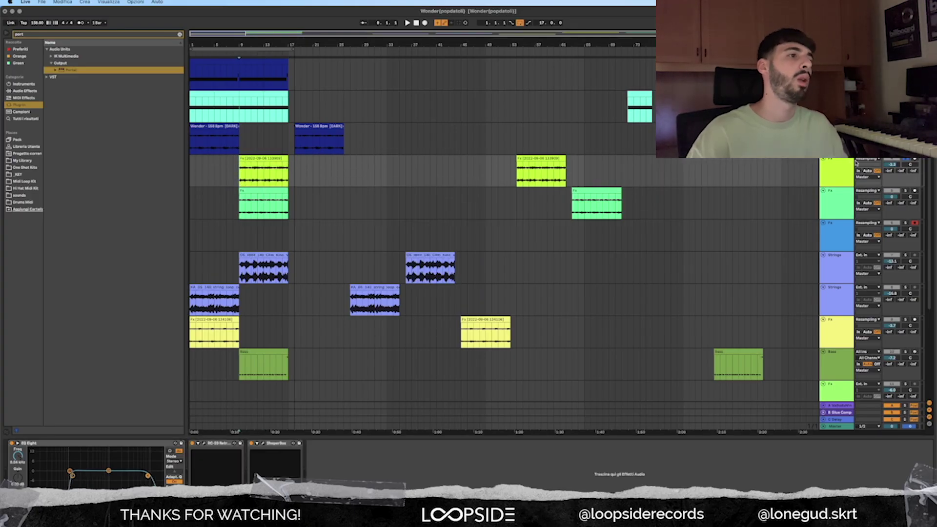
- Remove the existing effect from the Wonder track and add a new Portal instance with its default preset
{"action": "left_click", "coordinate": [196, 142]}
{"action": "key", "text": "Delete"}
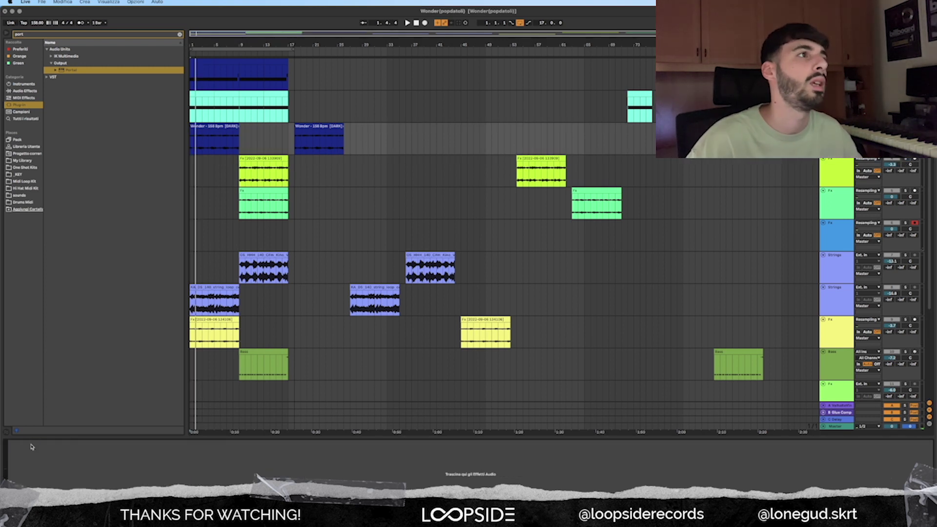
{"action": "left_click_drag", "start_coordinate": [70, 73], "coordinate": [72, 472]}
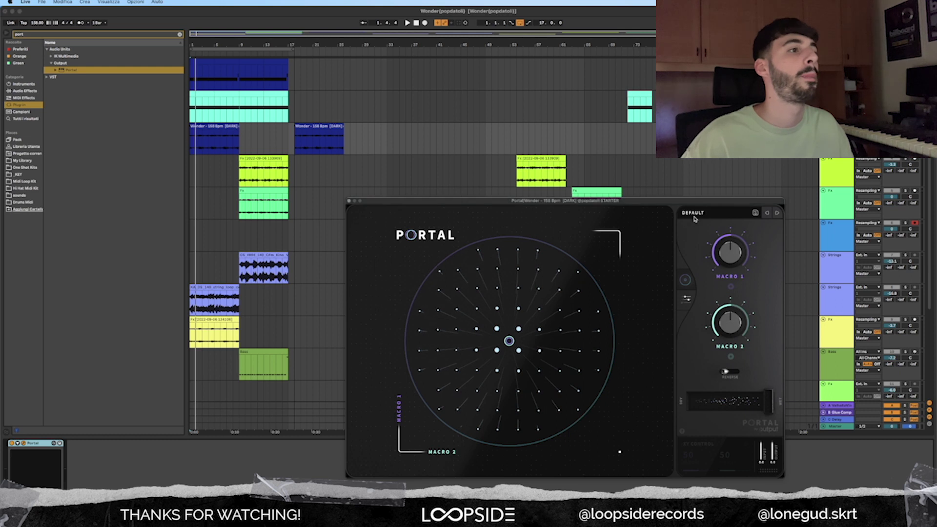
- Load the HYPNOTIZED preset from Portal's Hypnotized bank, set the Move Me macro to 50 and audition the Wonder loop
{"action": "left_click", "coordinate": [691, 215]}
{"action": "scroll", "coordinate": [516, 344], "scroll_direction": "down", "scroll_amount": 2}
{"action": "scroll", "coordinate": [455, 373], "scroll_direction": "down", "scroll_amount": 15}
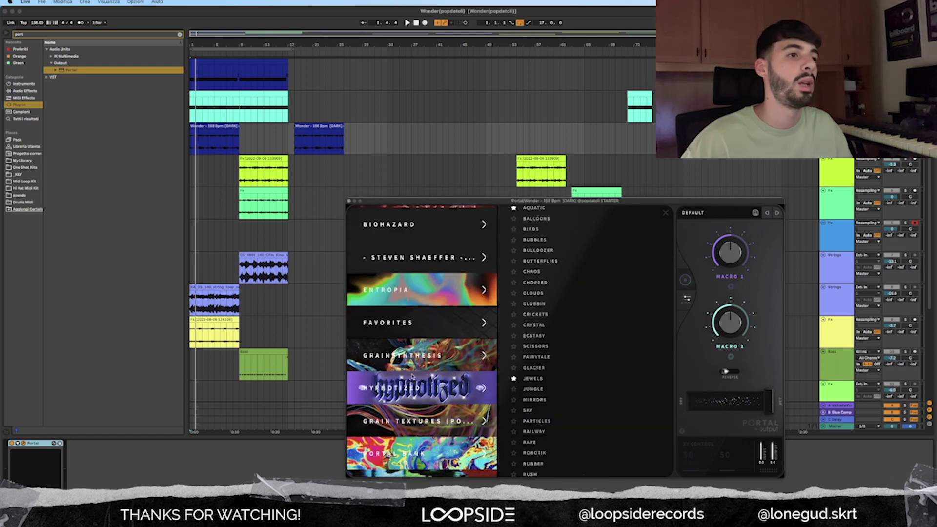
{"action": "scroll", "coordinate": [605, 314], "scroll_direction": "down", "scroll_amount": 3}
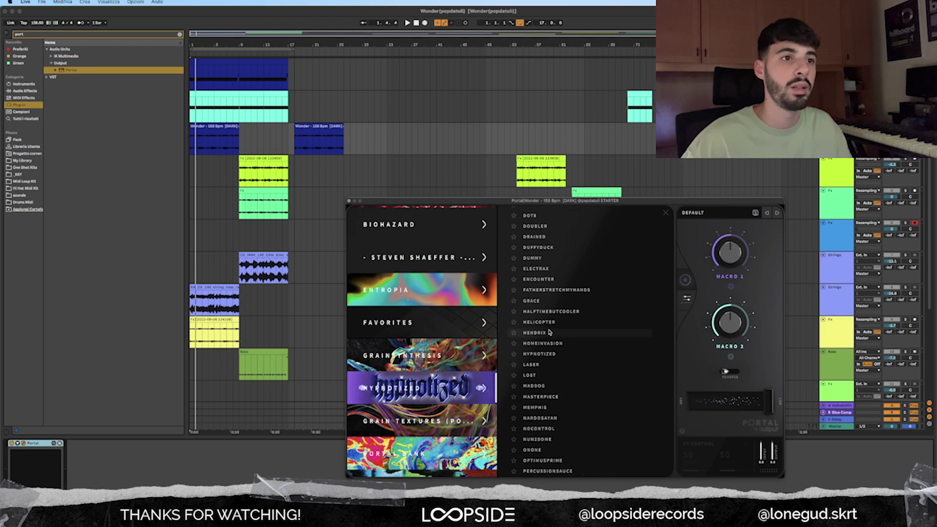
{"action": "left_click", "coordinate": [540, 354]}
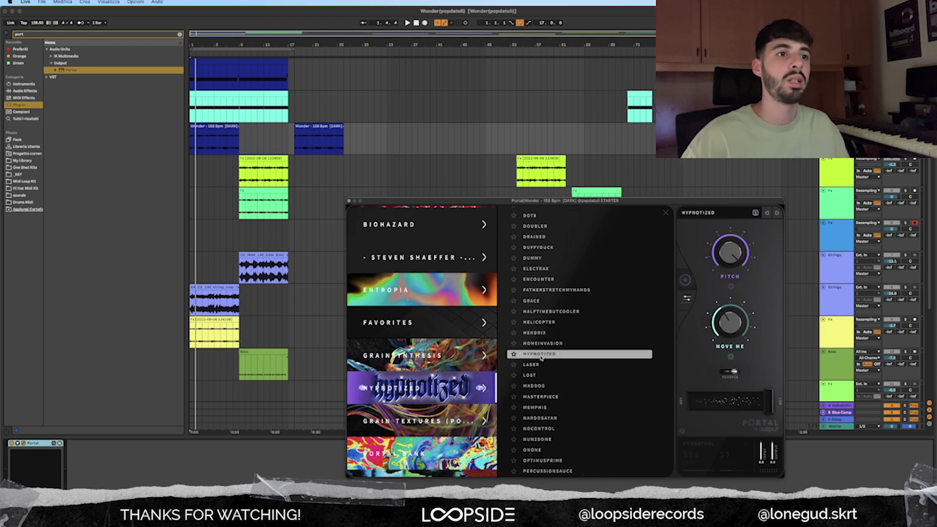
{"action": "key", "text": "space"}
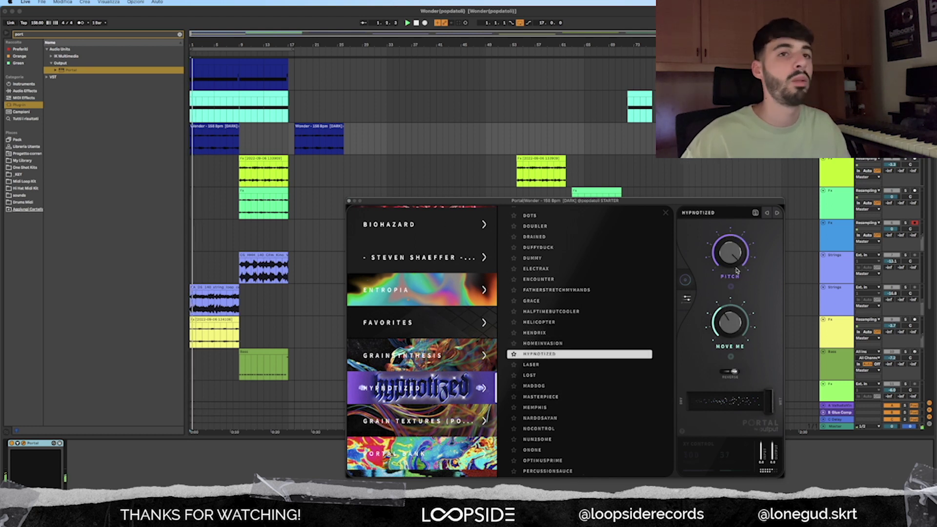
{"action": "mouse_move", "coordinate": [733, 325]}
{"action": "left_mouse_down"}
{"action": "mouse_move", "coordinate": [738, 312]}
{"action": "mouse_move", "coordinate": [738, 321]}
{"action": "left_mouse_up"}
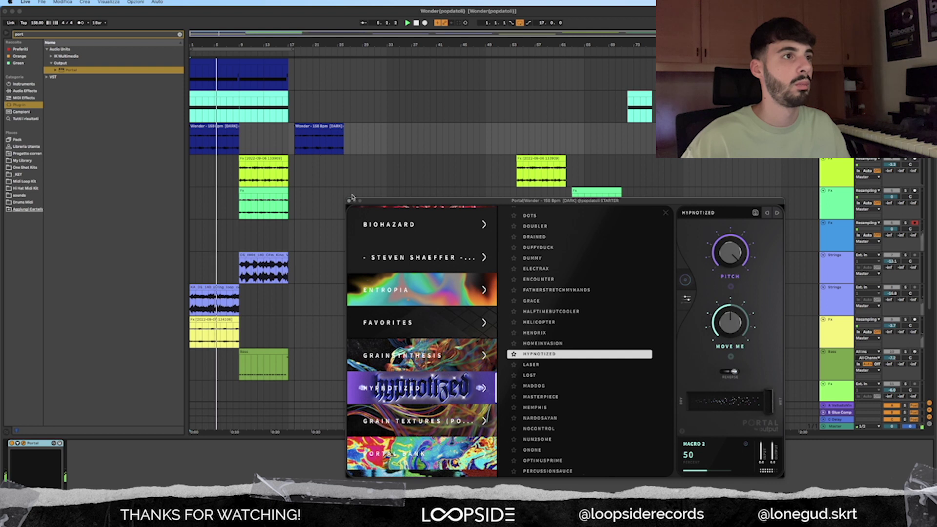
{"action": "left_click", "coordinate": [192, 142]}
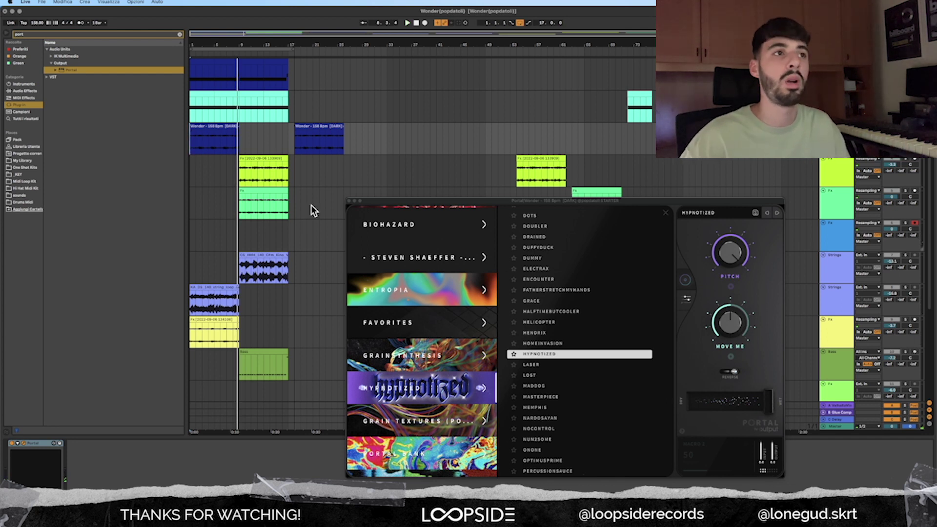
{"action": "left_click", "coordinate": [349, 201]}
- Resample the HYPNOTIZED-processed loop onto the blue Fx track from bar 1 and undo the take
{"action": "left_click", "coordinate": [191, 228]}
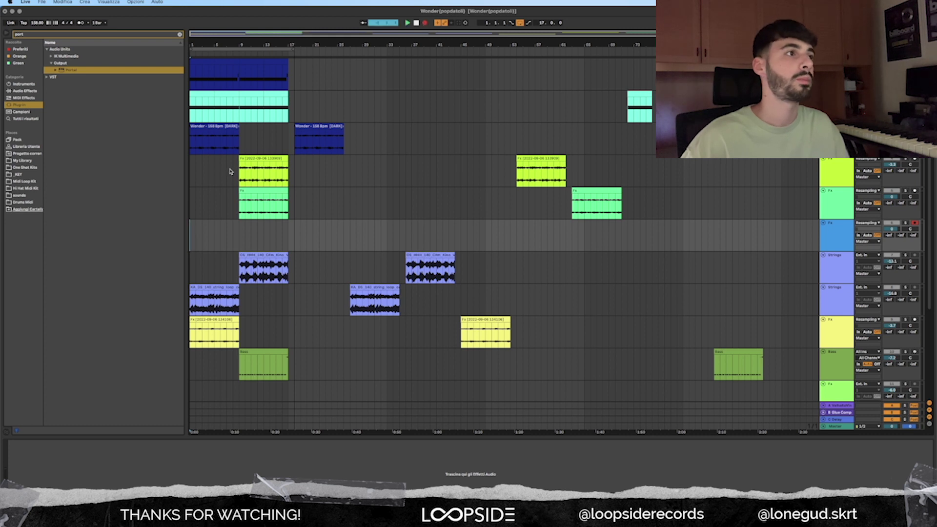
{"action": "key", "text": "space"}
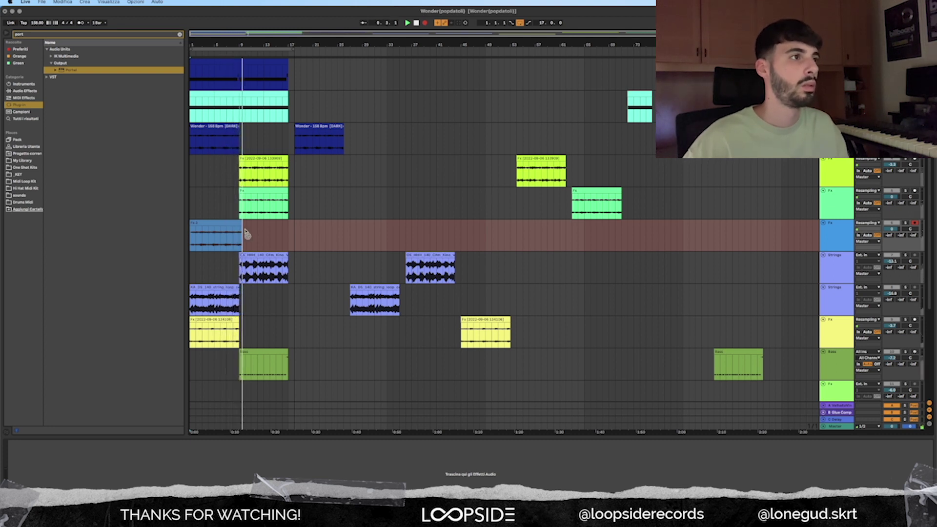
{"action": "key", "text": "super+z"}
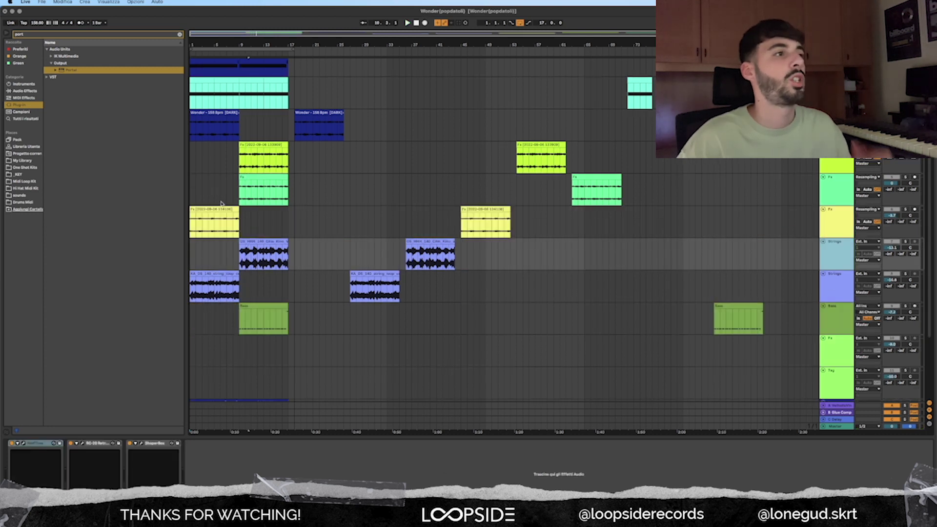
- Play the first clip on the yellow Fx track from bar 1, with the track soloed
{"action": "left_click", "coordinate": [205, 208]}
{"action": "key", "text": "space"}
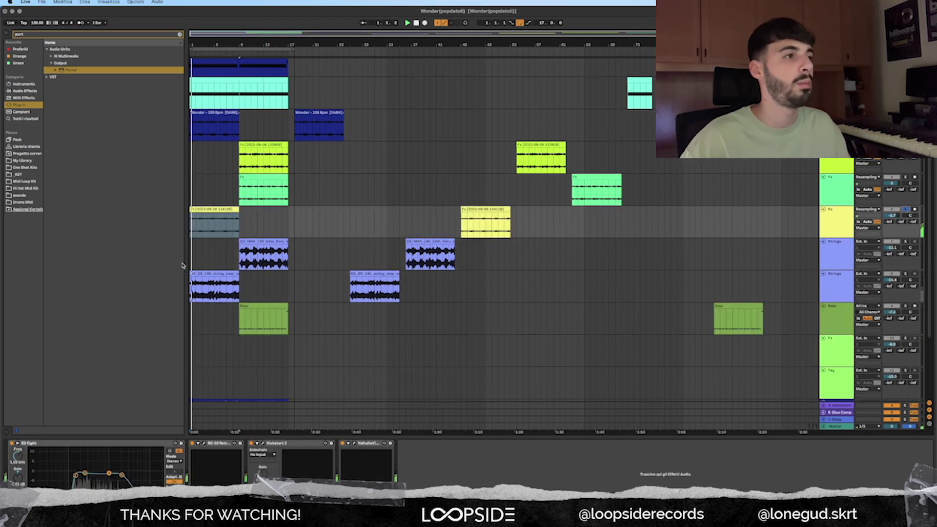
- Open the yellow Fx track's first clip and inspect the settings of the track's RC-20 Retro Color
{"action": "double_click", "coordinate": [204, 208]}
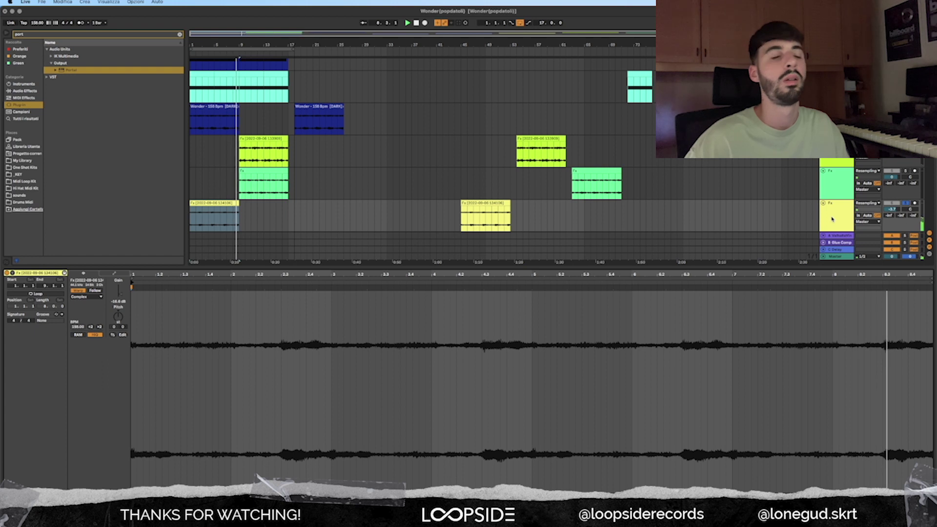
{"action": "left_click", "coordinate": [788, 230]}
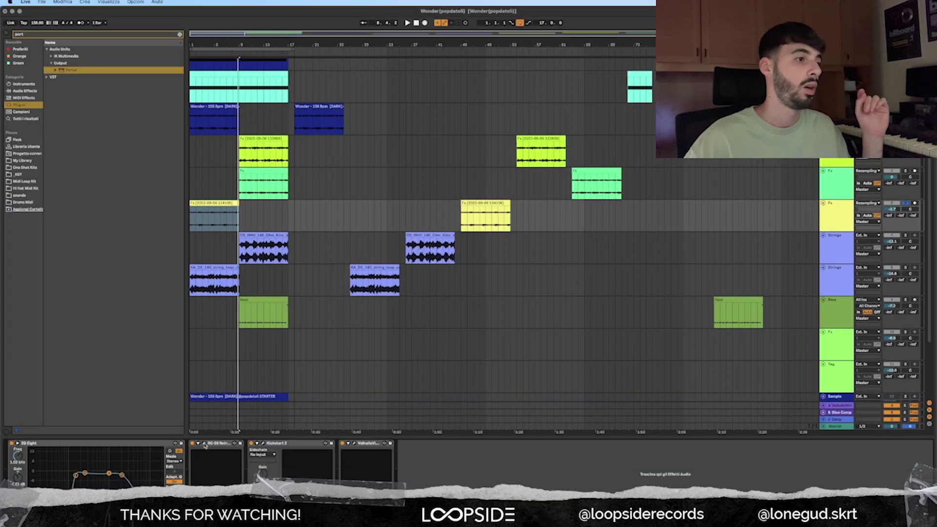
{"action": "left_click", "coordinate": [449, 348]}
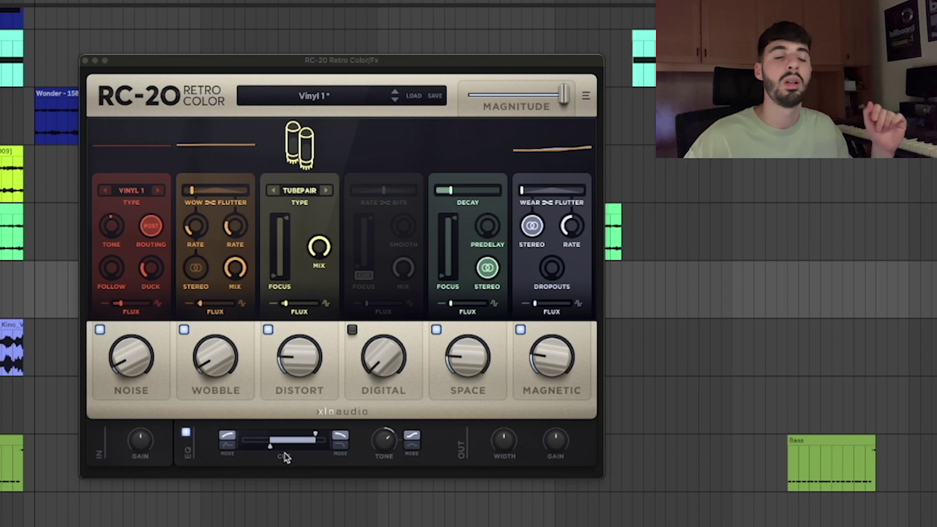
{"action": "left_click", "coordinate": [86, 60]}
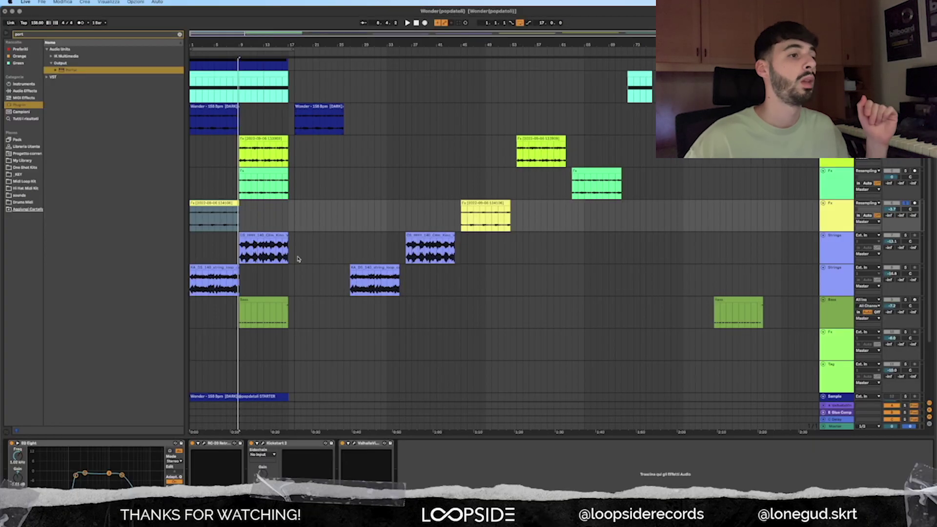
- Inspect the Kickstart 2 and ValhallaVintageVerb settings on the yellow Fx track
{"action": "left_click", "coordinate": [264, 445]}
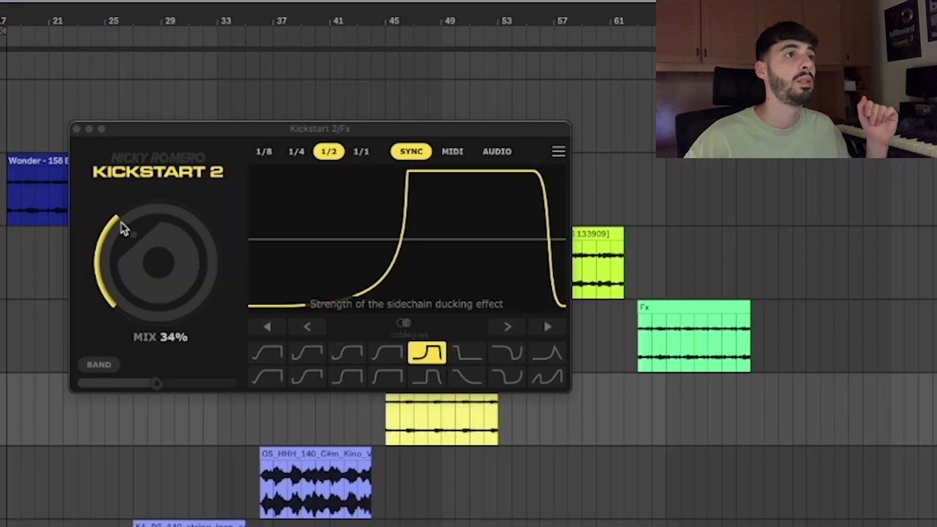
{"action": "left_click", "coordinate": [76, 129]}
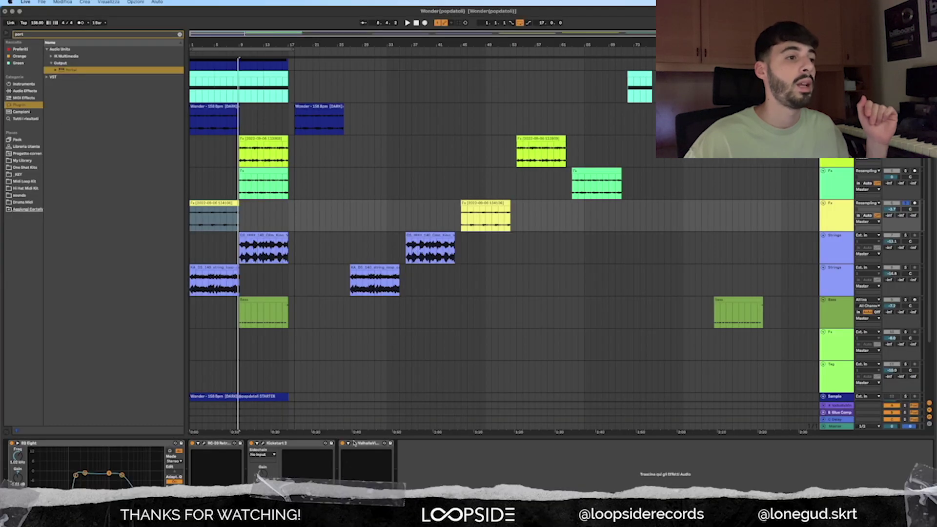
{"action": "left_click", "coordinate": [355, 442]}
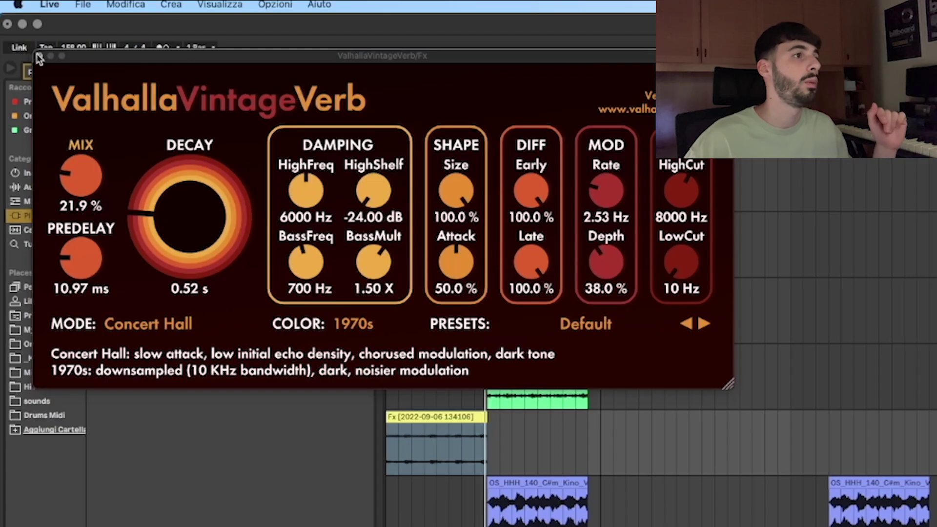
{"action": "left_click", "coordinate": [39, 57]}
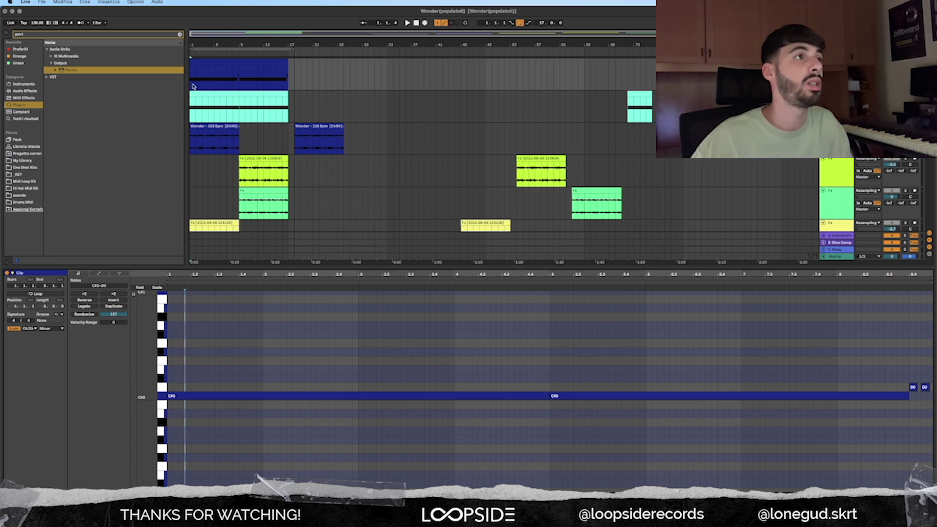
- Play the first Piano clip from bar 1 and view its NOIRE Felt instrument in Kontakt
{"action": "left_click", "coordinate": [192, 86]}
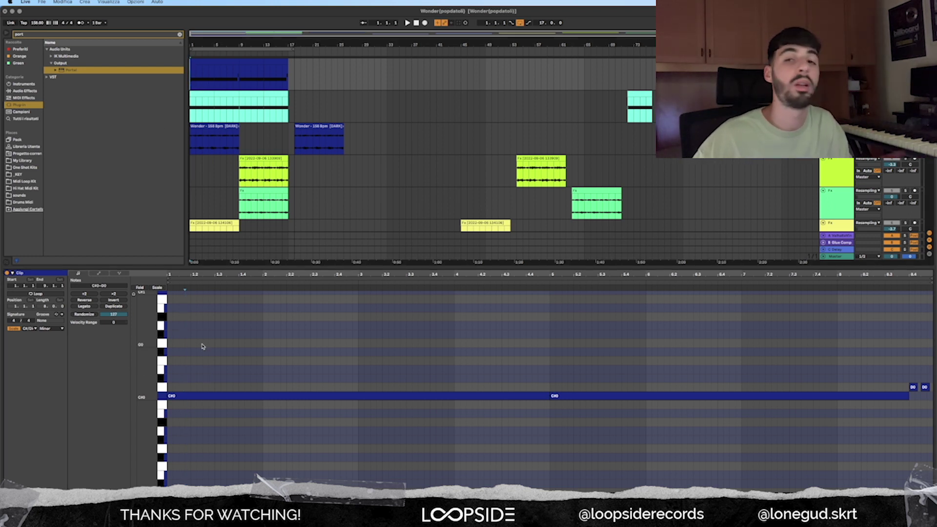
{"action": "left_click", "coordinate": [196, 63]}
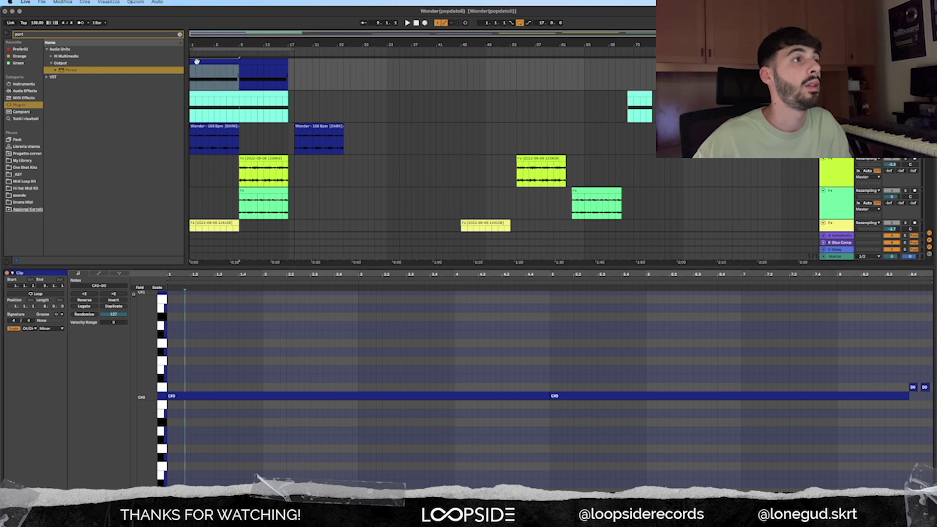
{"action": "key", "text": "space"}
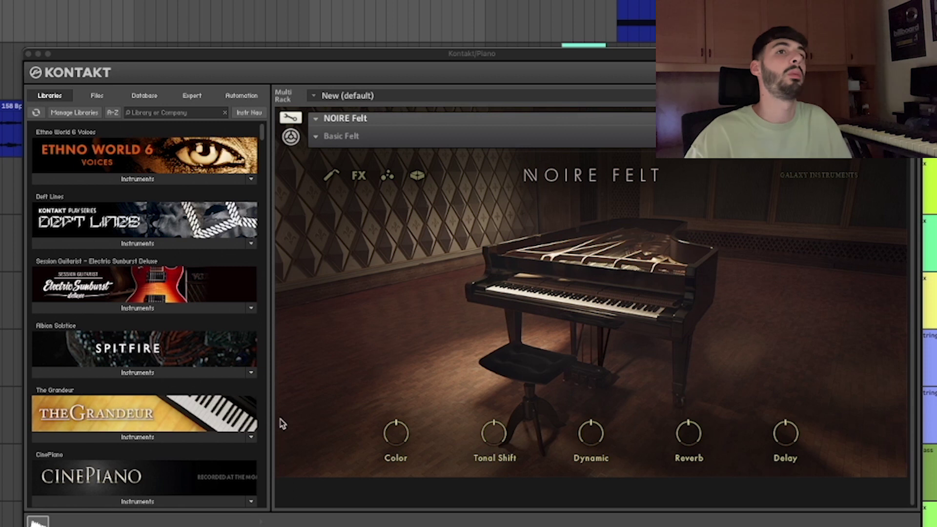
{"action": "left_click", "coordinate": [28, 55]}
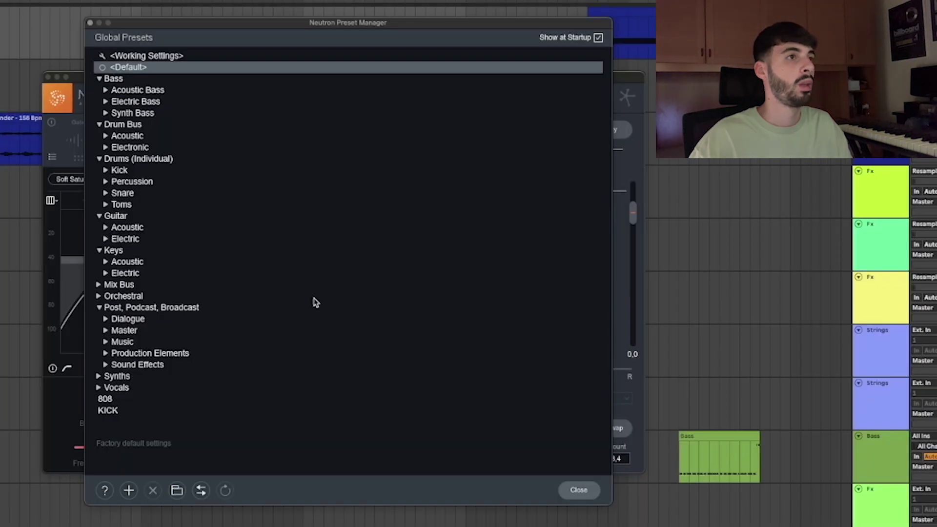
- Load the In Your Face Organ preset from the acoustic keys group into the Piano track's Neutron
{"action": "left_click", "coordinate": [106, 262]}
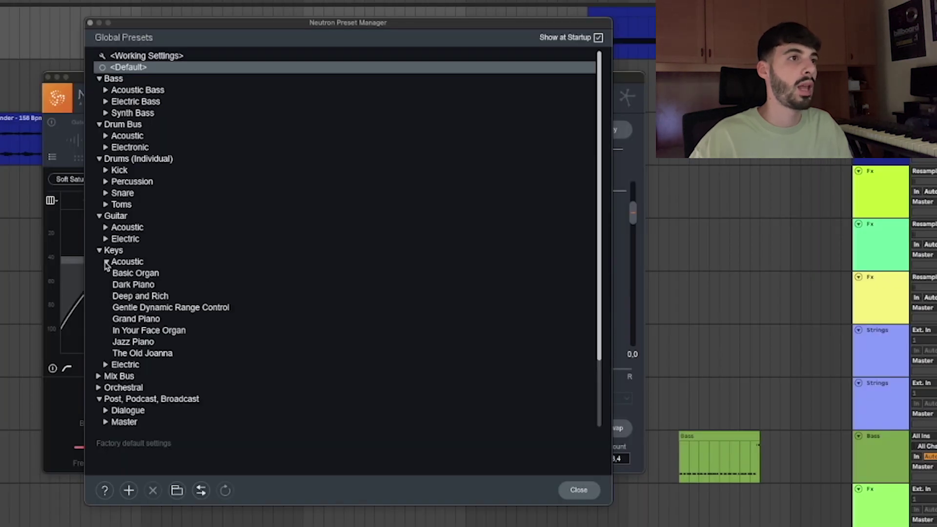
{"action": "left_click", "coordinate": [137, 332]}
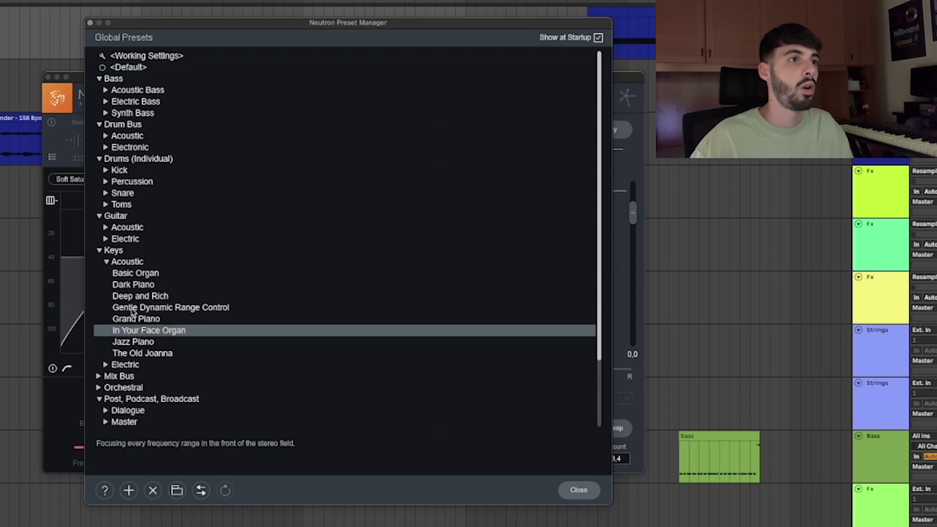
{"action": "left_click", "coordinate": [90, 23]}
- In the Piano track's Neutron equalizer, set the high shelf to -3.3 dB, shift and lower band 1, and set band 5 to 4.3 dB
{"action": "left_click_drag", "start_coordinate": [454, 237], "coordinate": [453, 272]}
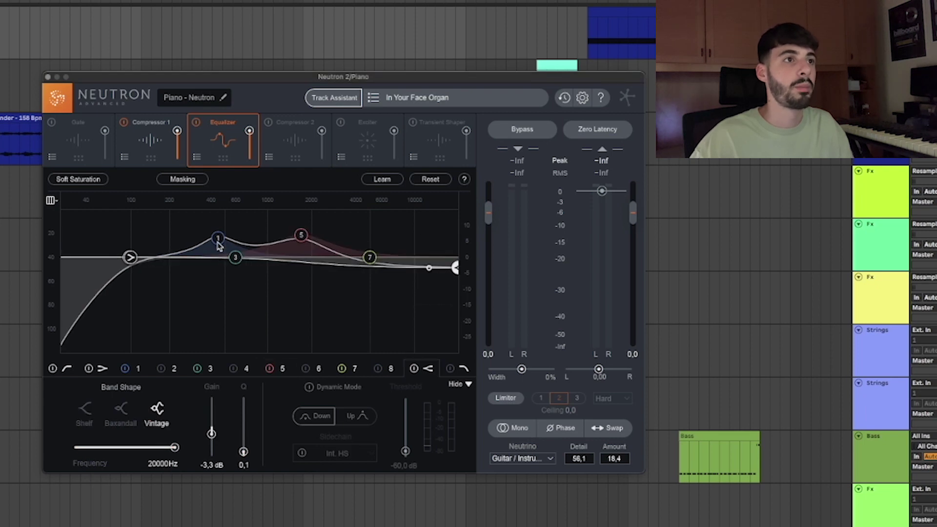
{"action": "left_click_drag", "start_coordinate": [219, 247], "coordinate": [188, 255]}
{"action": "left_click_drag", "start_coordinate": [301, 235], "coordinate": [303, 247]}
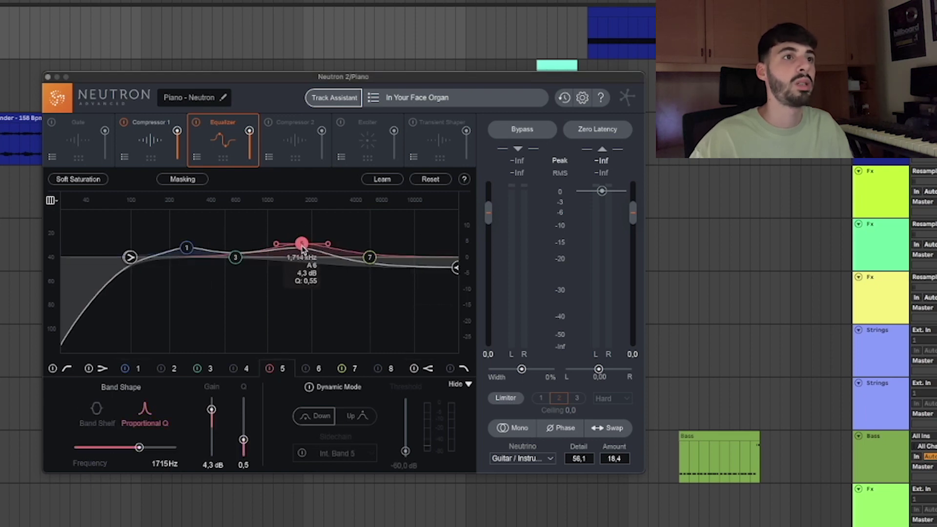
{"action": "left_click", "coordinate": [48, 77]}
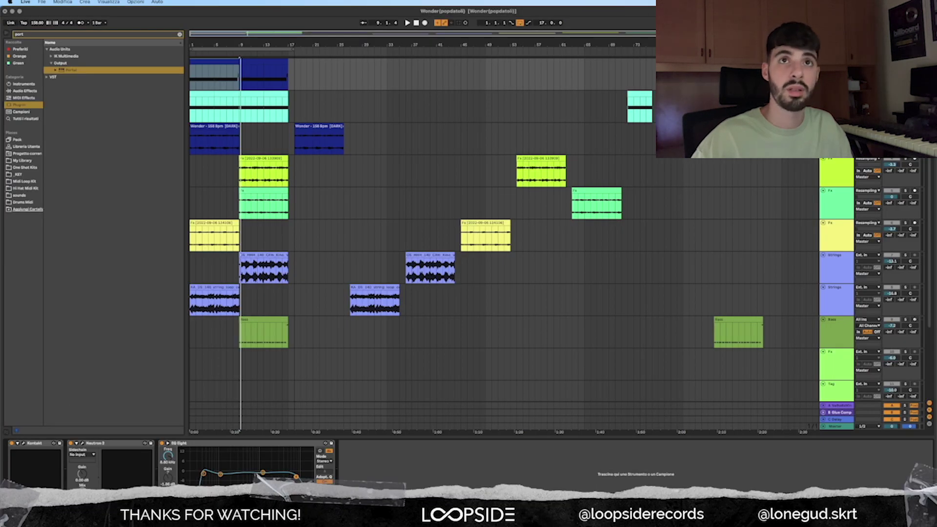
- Play the first cyan clip from bar 1 and examine its notes and the track's instrument and effects
{"action": "left_click", "coordinate": [473, 106]}
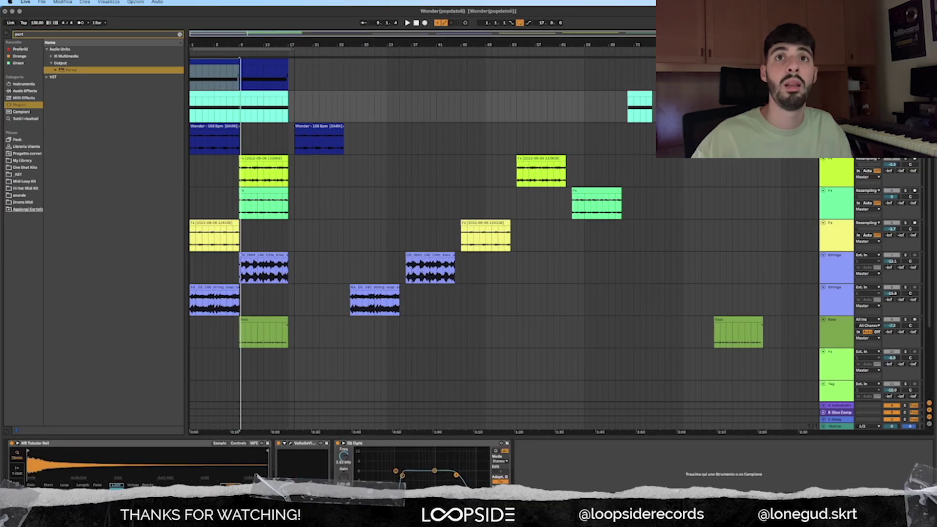
{"action": "left_click", "coordinate": [191, 109]}
{"action": "key", "text": "space"}
{"action": "double_click", "coordinate": [192, 110]}
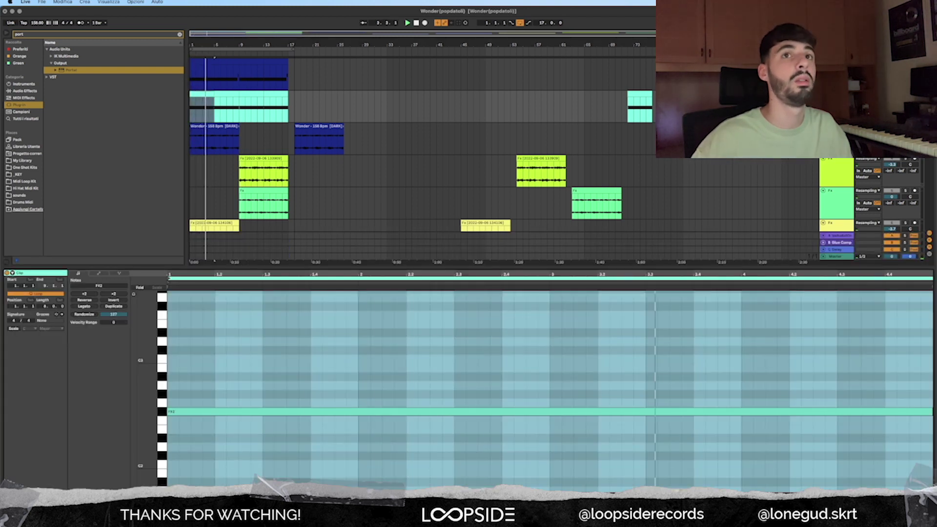
{"action": "left_click_drag", "start_coordinate": [242, 268], "coordinate": [280, 444]}
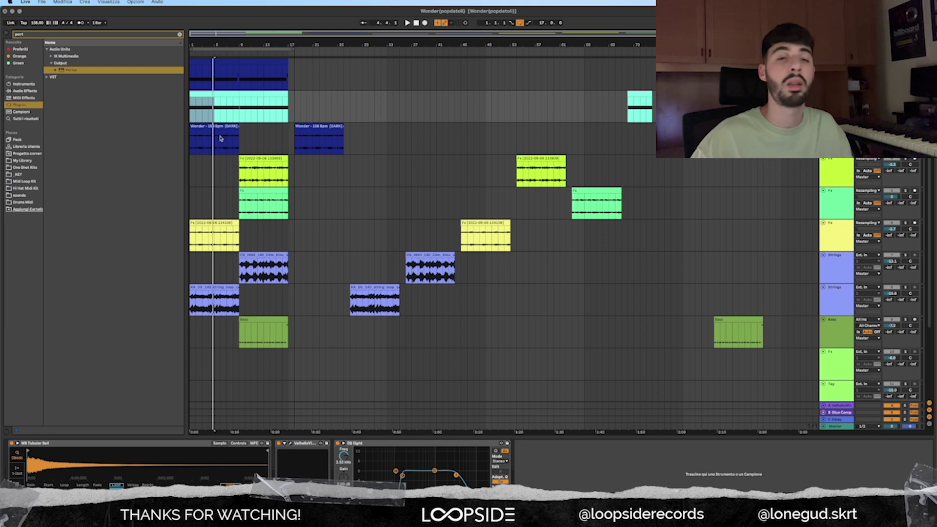
- Play the lower Strings track's first loop from bar 1 with the track soloed, and show its device chain
{"action": "scroll", "coordinate": [217, 122], "scroll_direction": "down", "scroll_amount": 2}
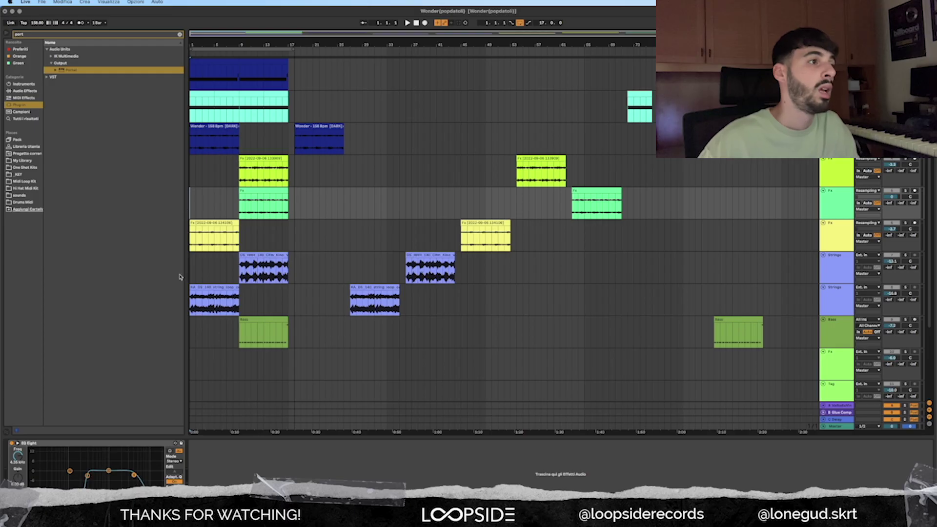
{"action": "left_click", "coordinate": [192, 296]}
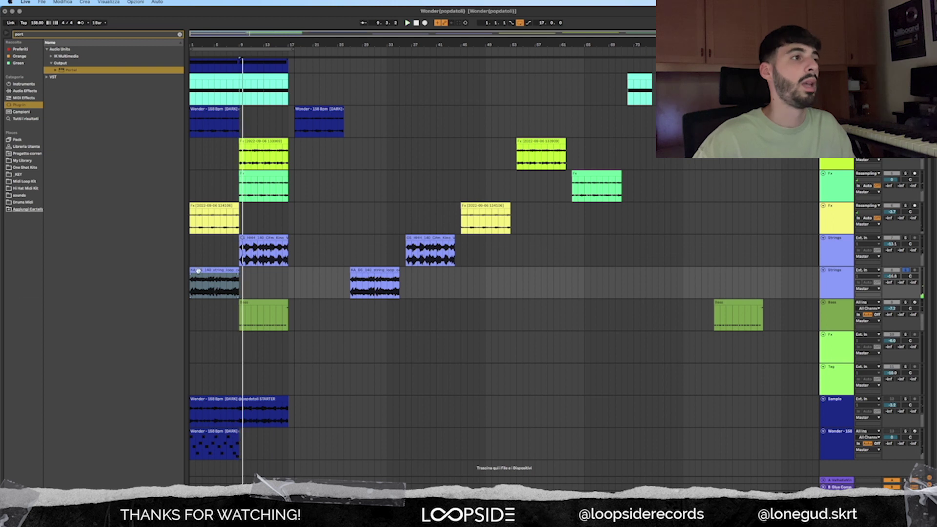
{"action": "double_click", "coordinate": [200, 277]}
{"action": "key", "text": "shift+Tab"}
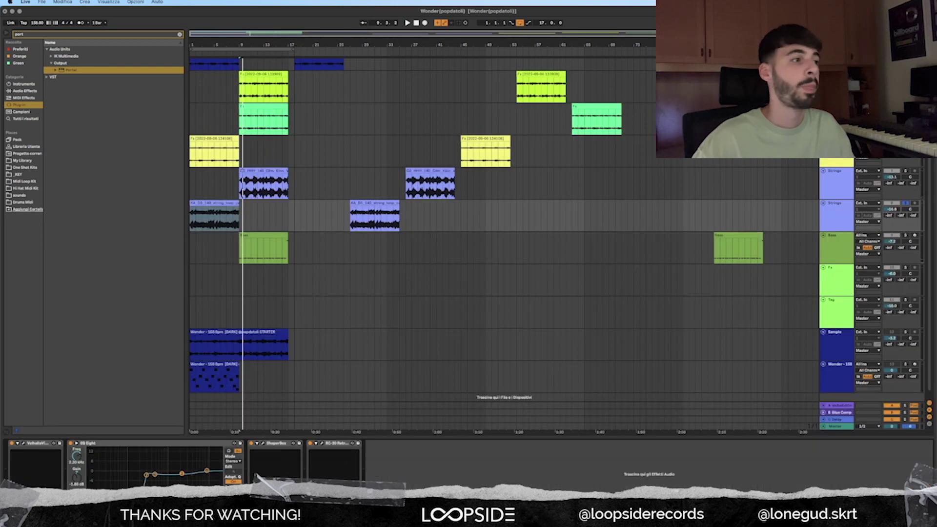
- Inspect the Valhalla reverb, ShaperBox pan and RC-20 settings on the lower Strings track
{"action": "left_click", "coordinate": [22, 444]}
{"action": "left_click", "coordinate": [42, 54]}
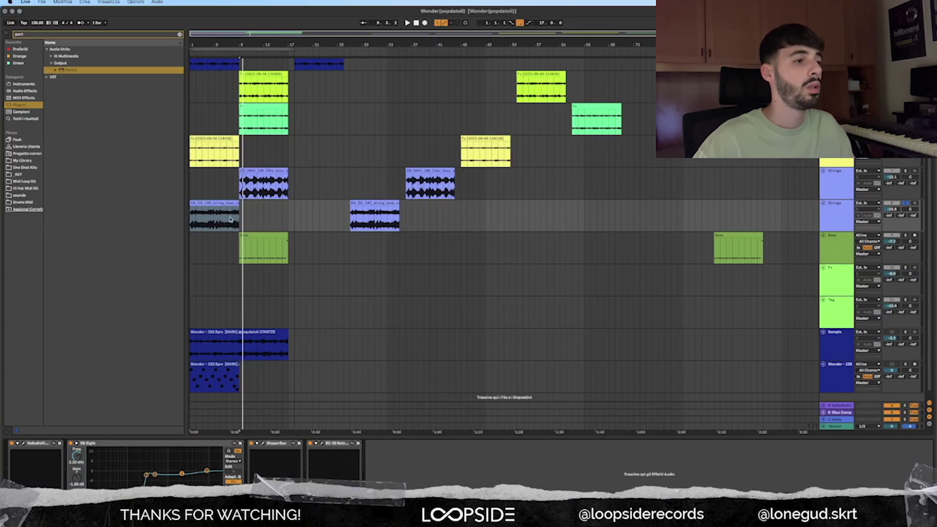
{"action": "left_click", "coordinate": [609, 343]}
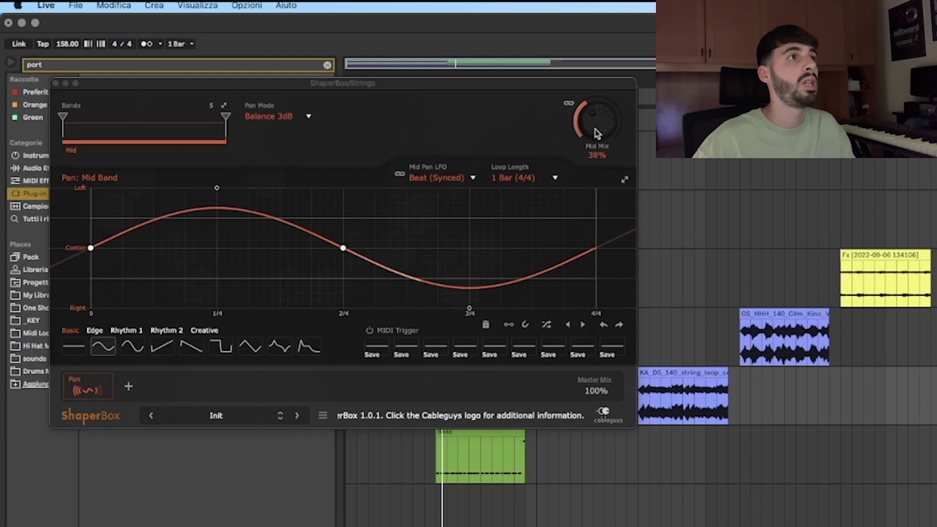
{"action": "left_click", "coordinate": [67, 84]}
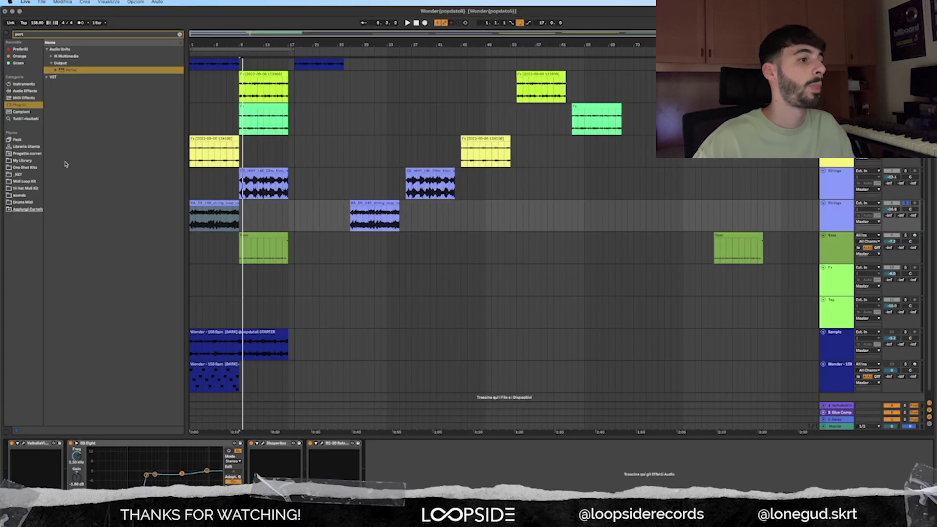
{"action": "left_click", "coordinate": [322, 444]}
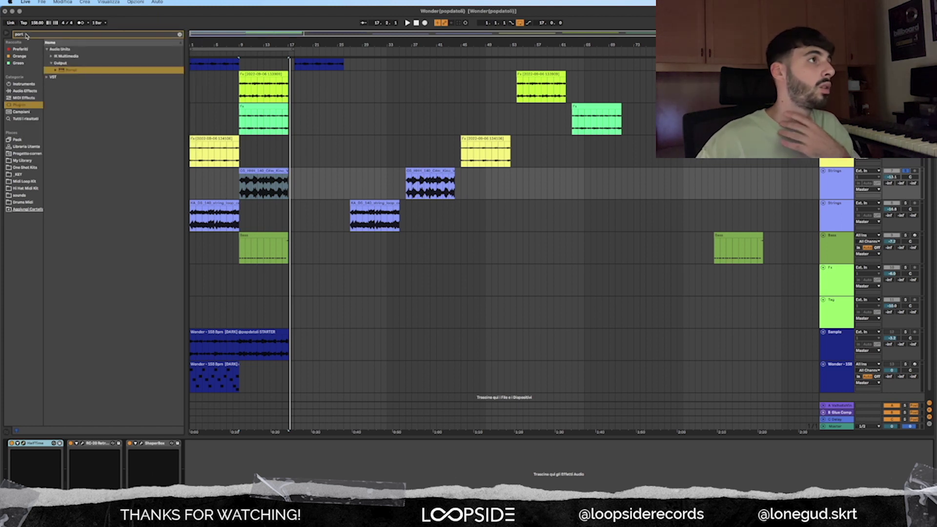
- Inspect HalfTime on the upper Strings track and play its first loop from bar 9
{"action": "left_click", "coordinate": [24, 444]}
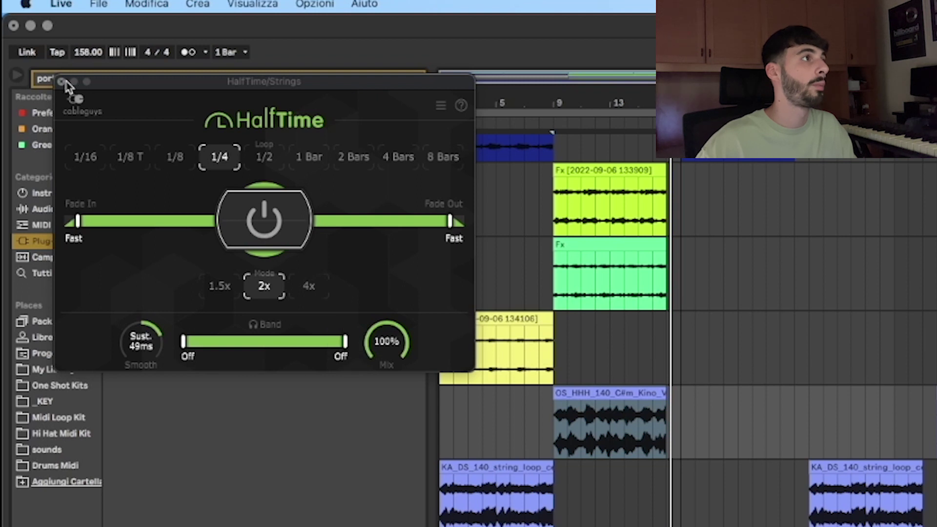
{"action": "left_click", "coordinate": [61, 82]}
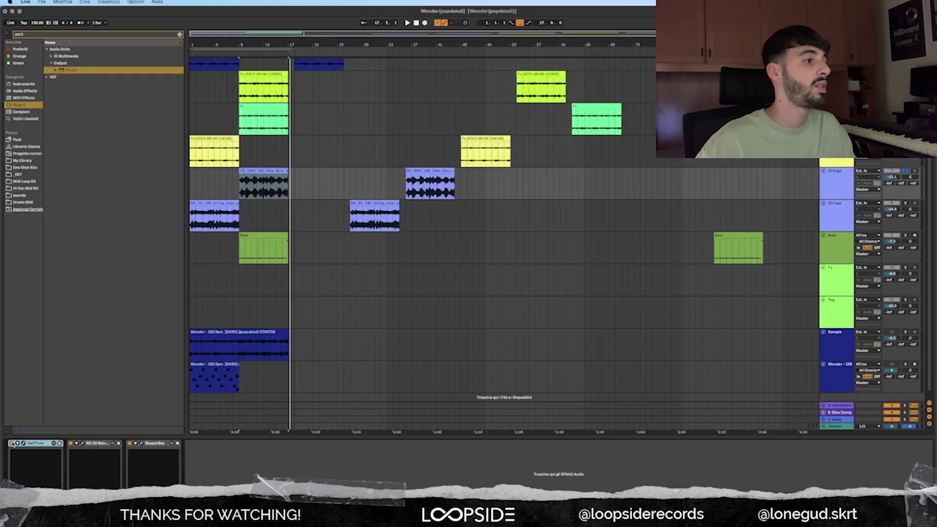
{"action": "left_click", "coordinate": [241, 172]}
{"action": "key", "text": "space"}
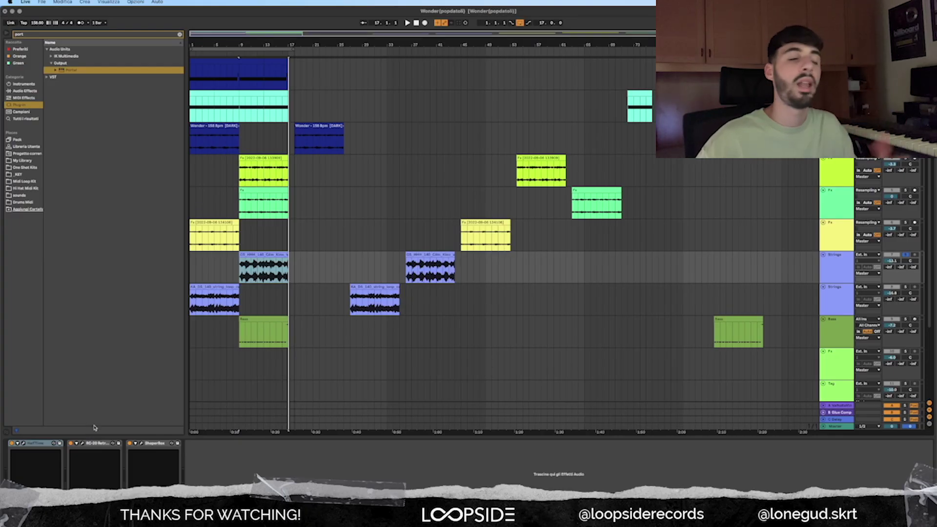
- Switch the high-cut filter mode in the upper Strings track's RC-20 and check the ShaperBox pan settings
{"action": "left_click", "coordinate": [82, 443]}
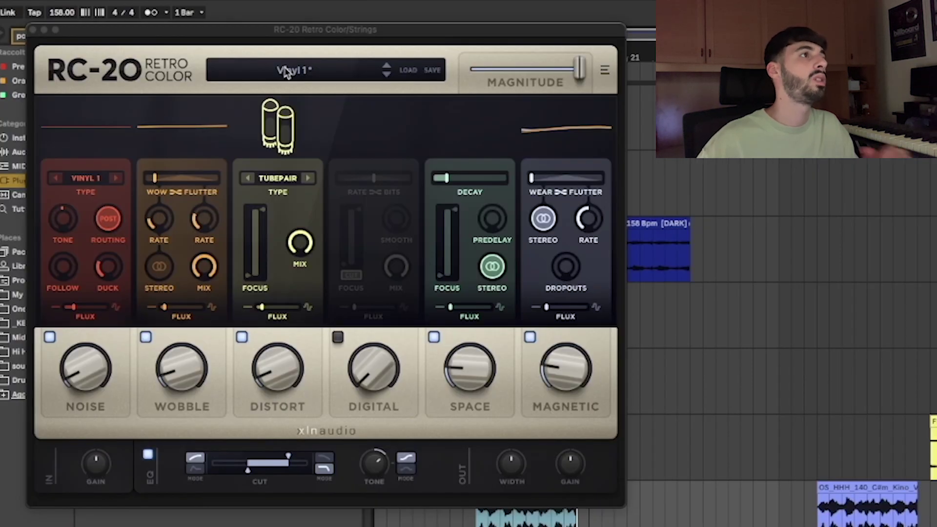
{"action": "left_click", "coordinate": [325, 467]}
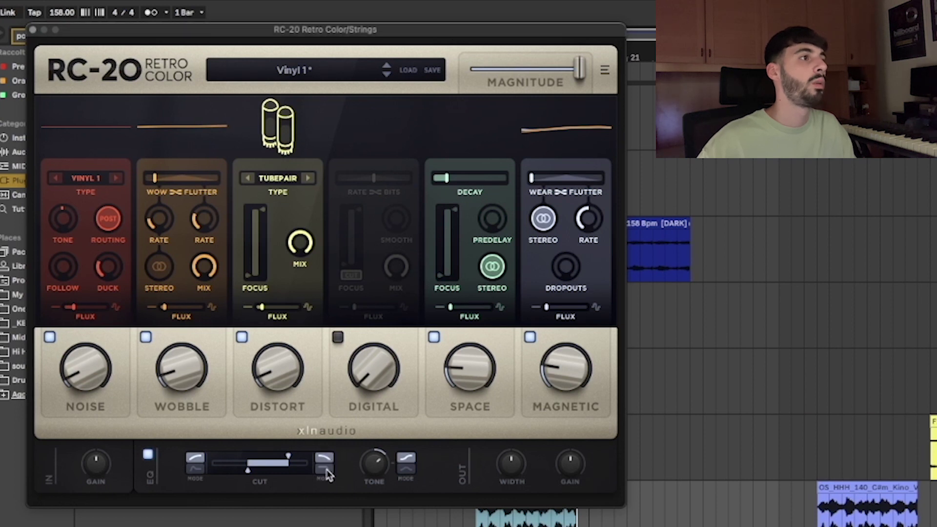
{"action": "left_click", "coordinate": [33, 30]}
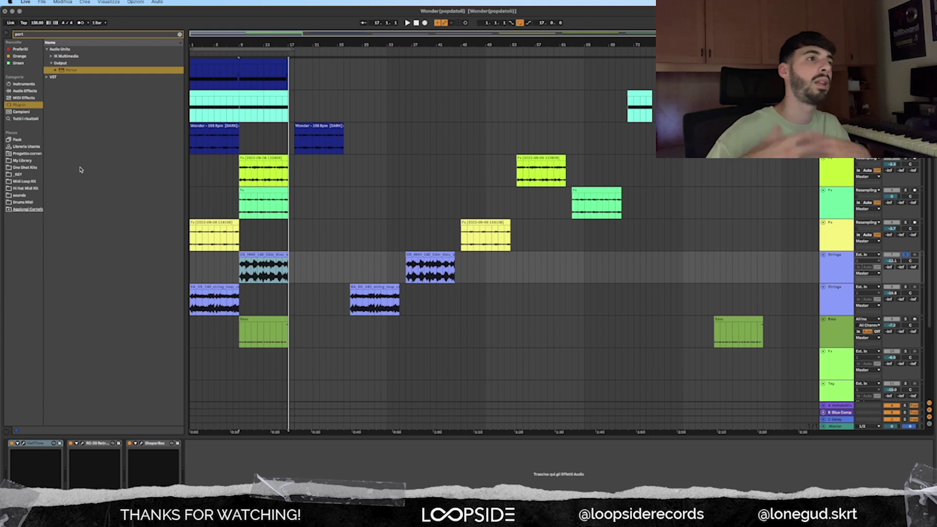
{"action": "left_click", "coordinate": [142, 444]}
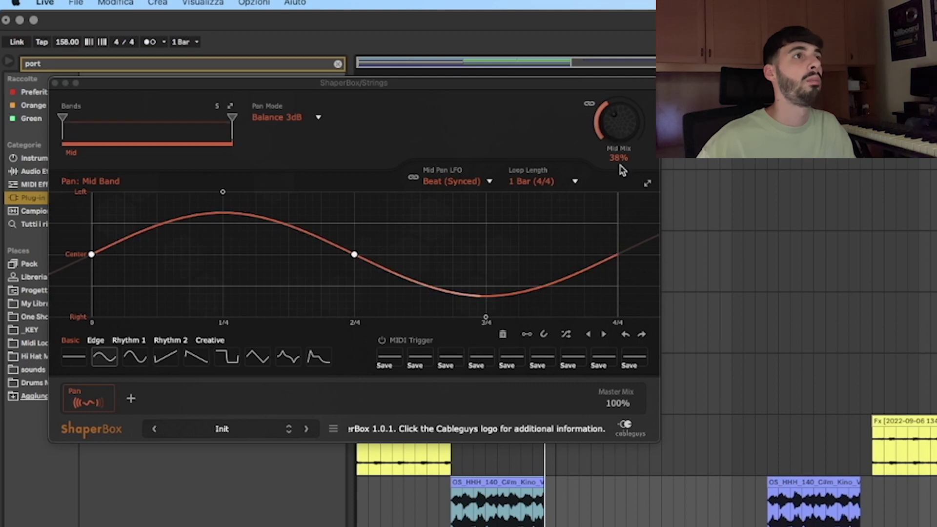
{"action": "left_click", "coordinate": [55, 84]}
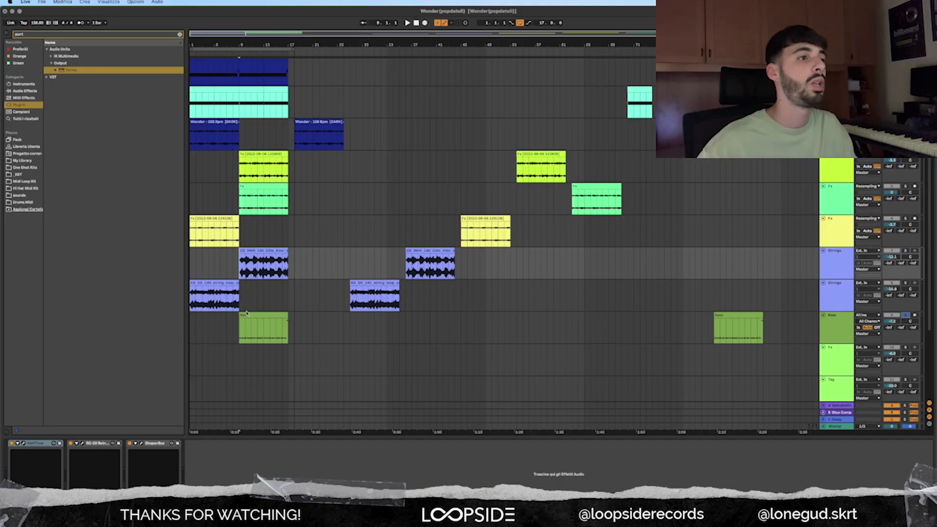
- Play the first Bass clip from bar 9 with the track soloed and open Neutron on the Bass track
{"action": "double_click", "coordinate": [246, 314]}
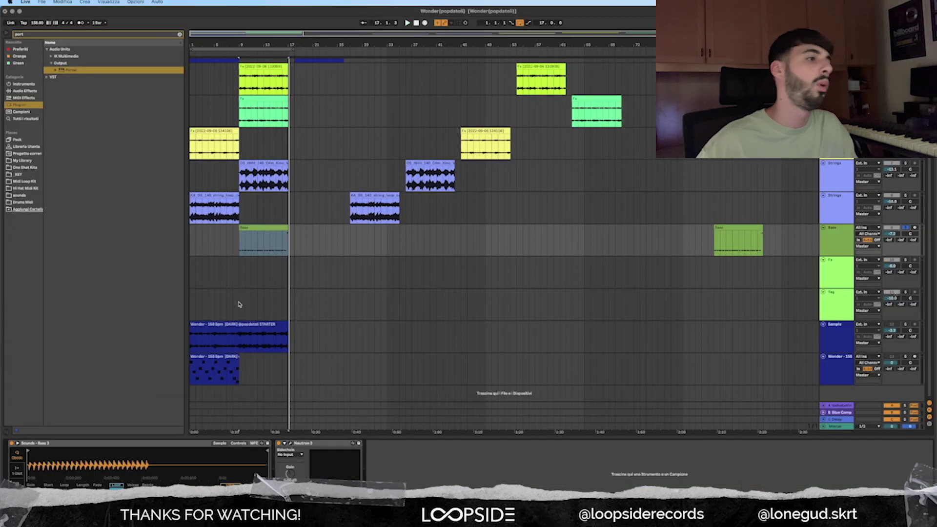
{"action": "left_click", "coordinate": [290, 443]}
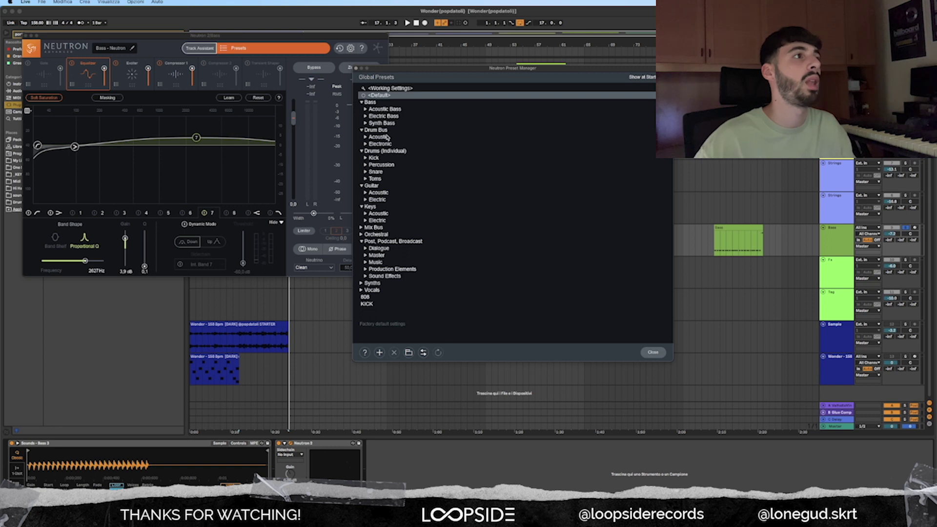